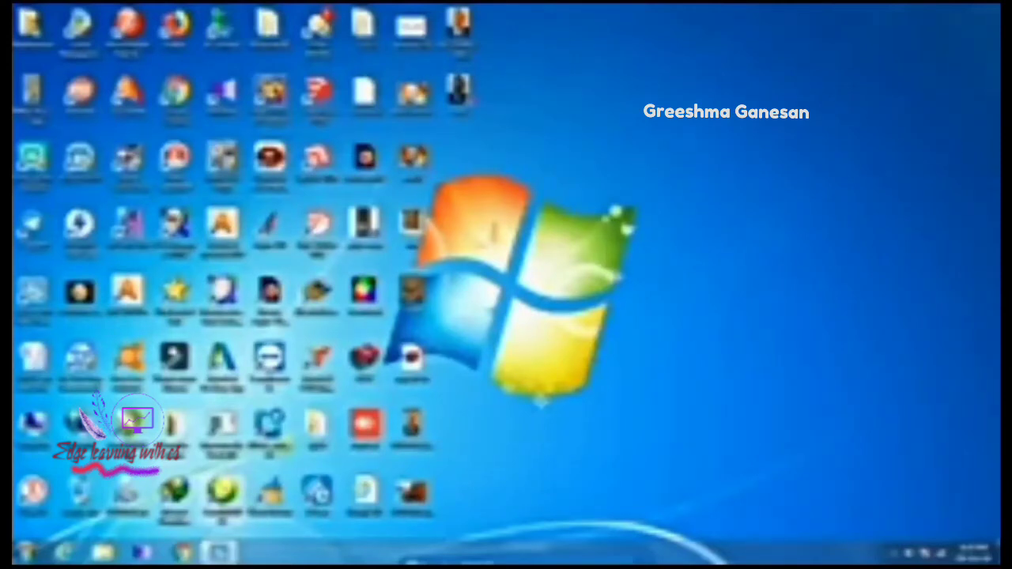
# Launch CorelDRAW X3, start a new blank document and set its paper size to A4.
pyautogui.doubleClick(224, 490)
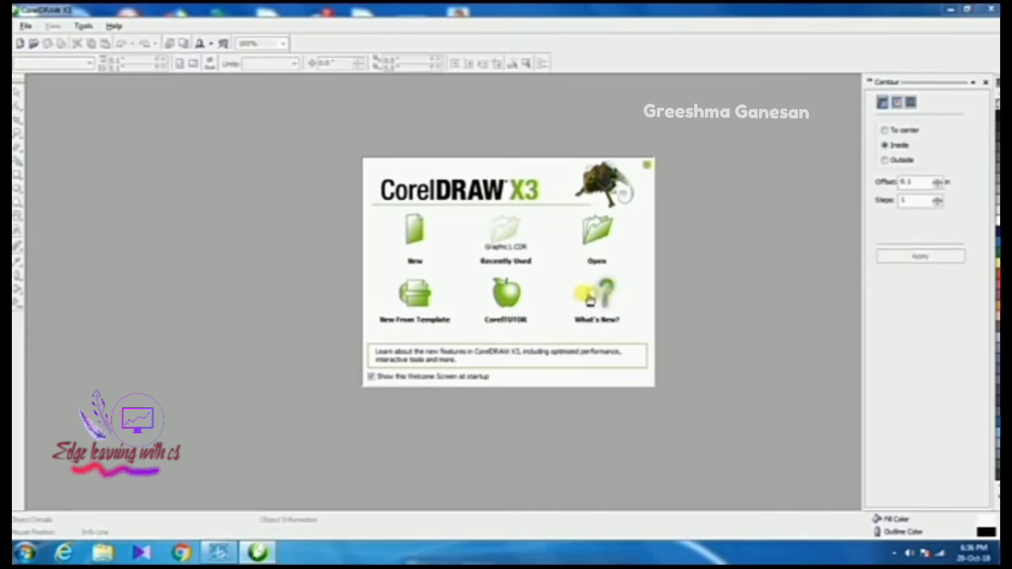
pyautogui.click(418, 232)
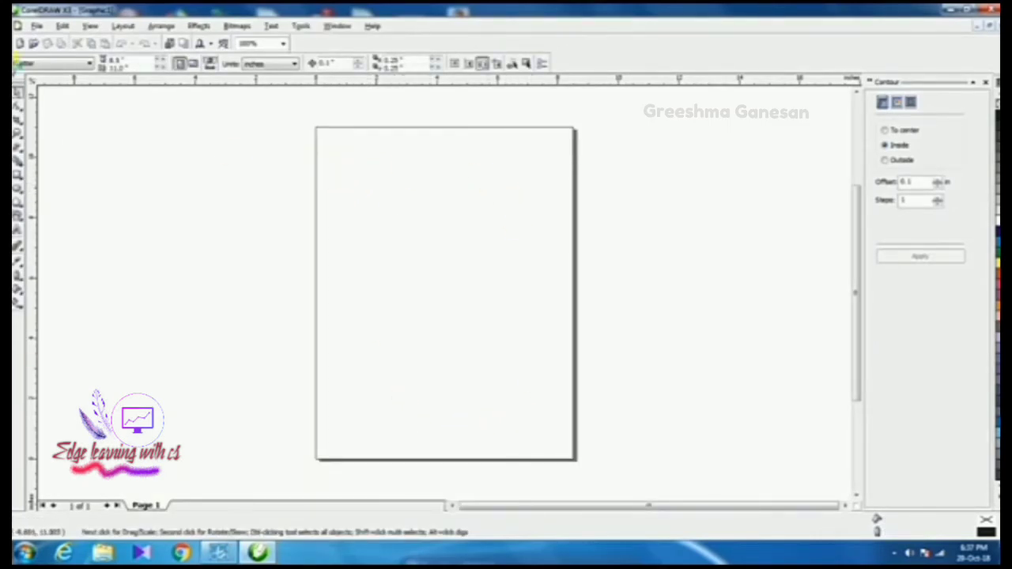
pyautogui.click(91, 64)
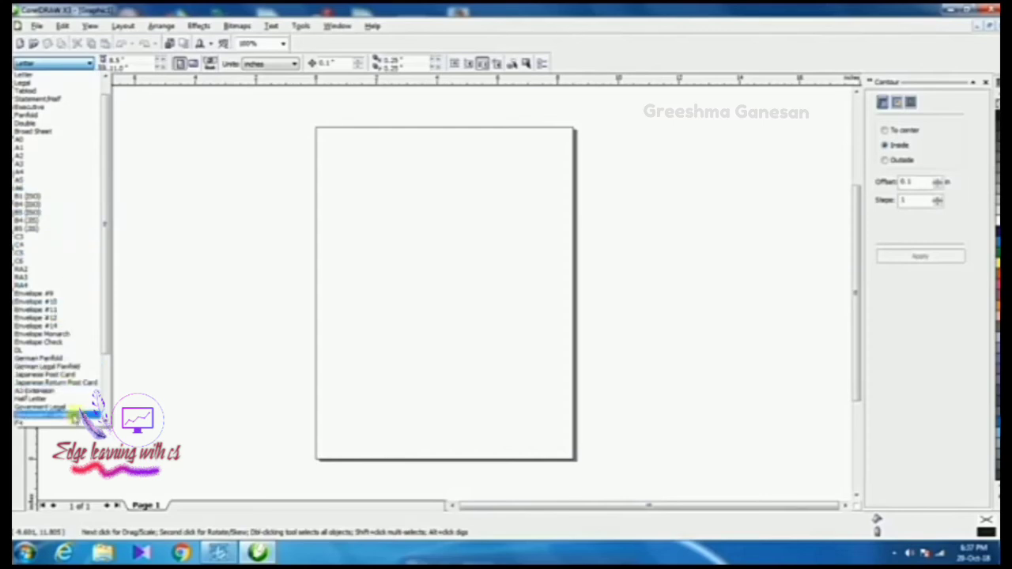
pyautogui.scroll(-2, 74, 417)
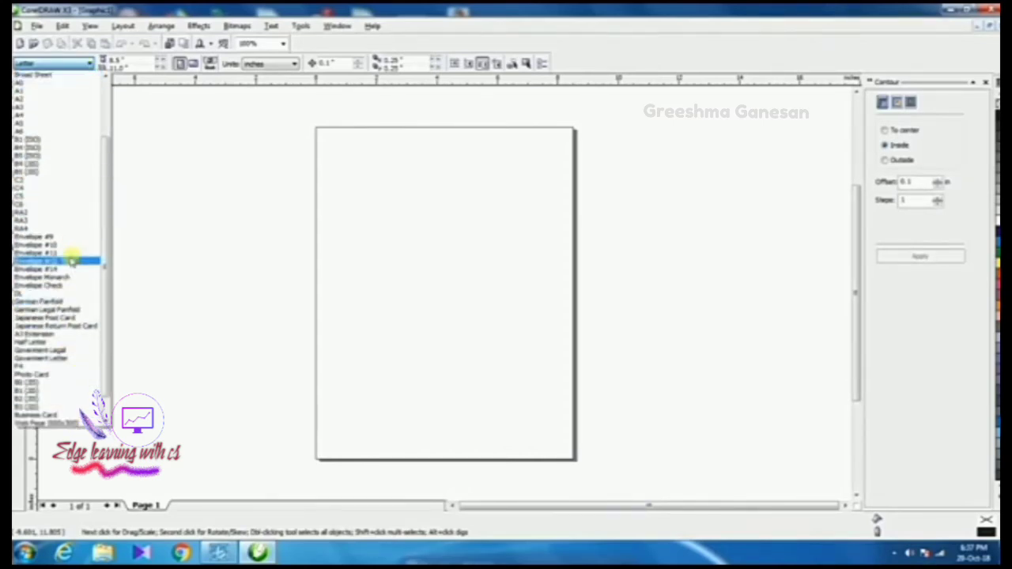
pyautogui.click(52, 117)
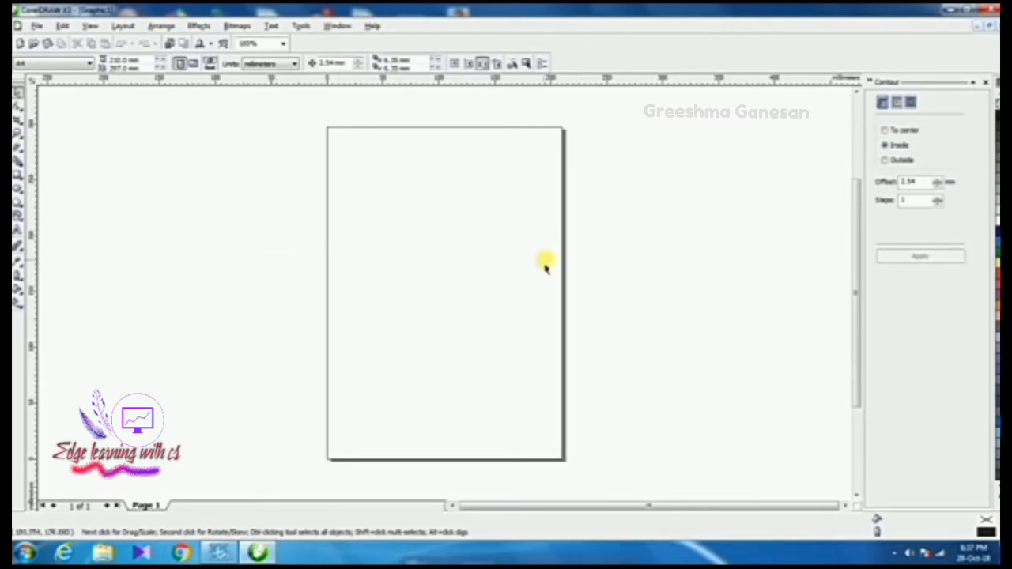
pyautogui.click(73, 65)
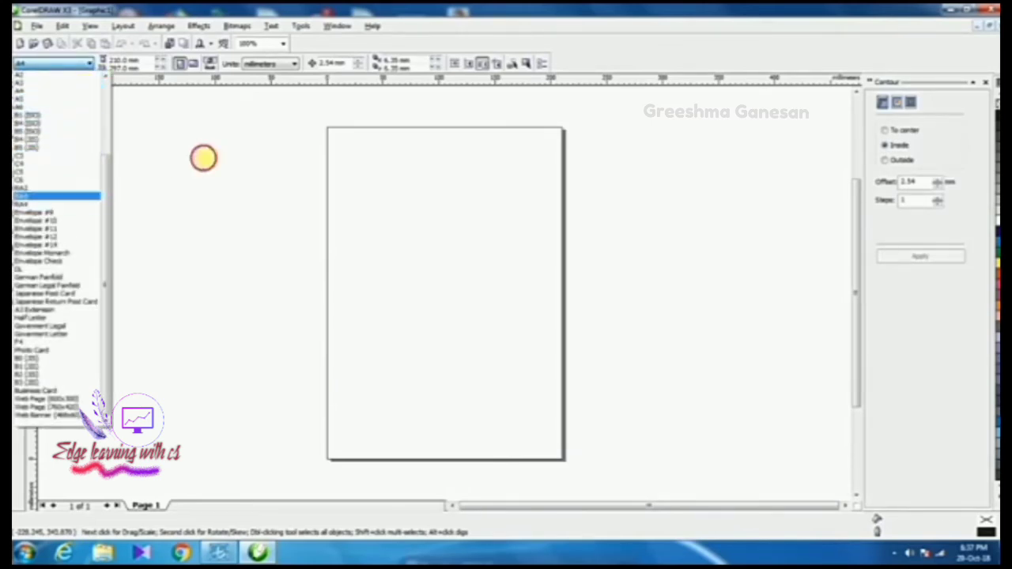
pyautogui.click(204, 162)
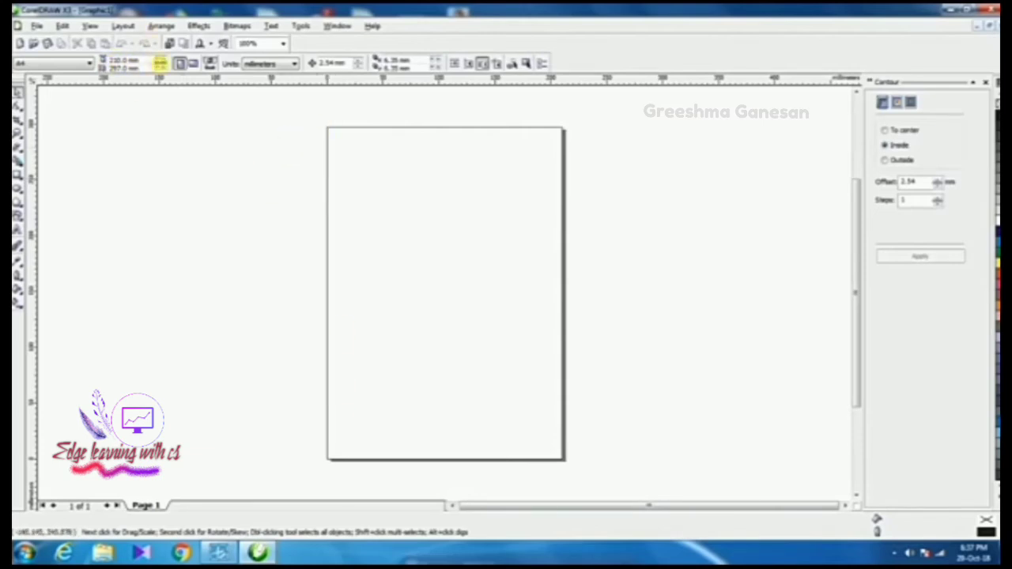
# Set a custom page size of 100 mm wide by 100 mm high.
pyautogui.moveTo(148, 61); pyautogui.dragTo(89, 63)
pyautogui.write('100')
pyautogui.press('Return')
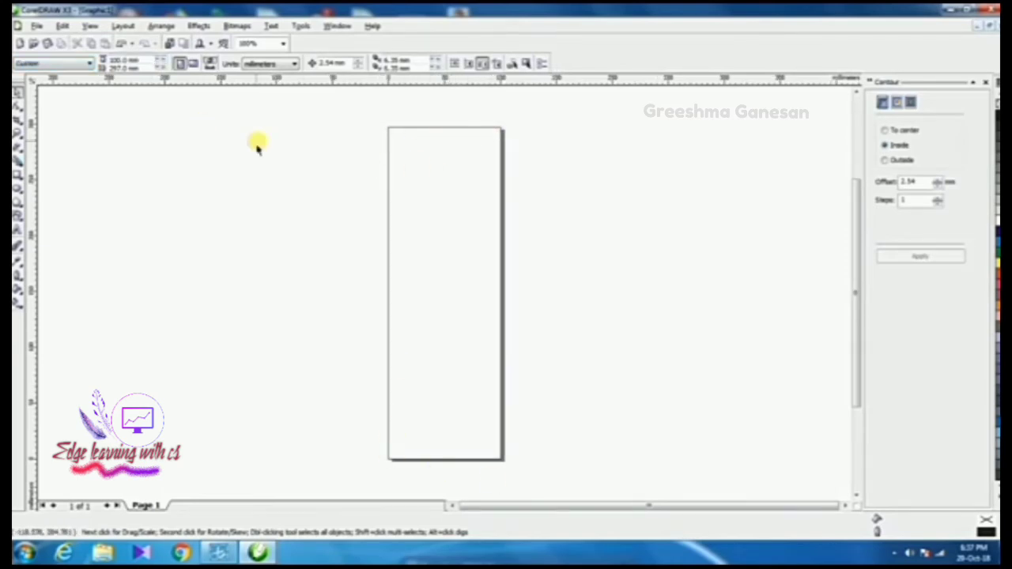
pyautogui.doubleClick(111, 69)
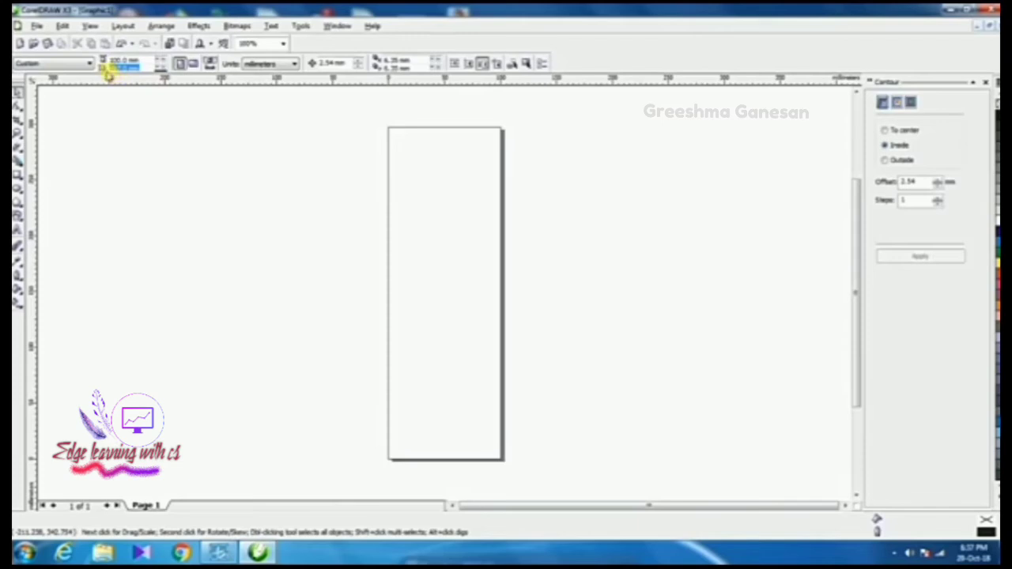
pyautogui.write('100')
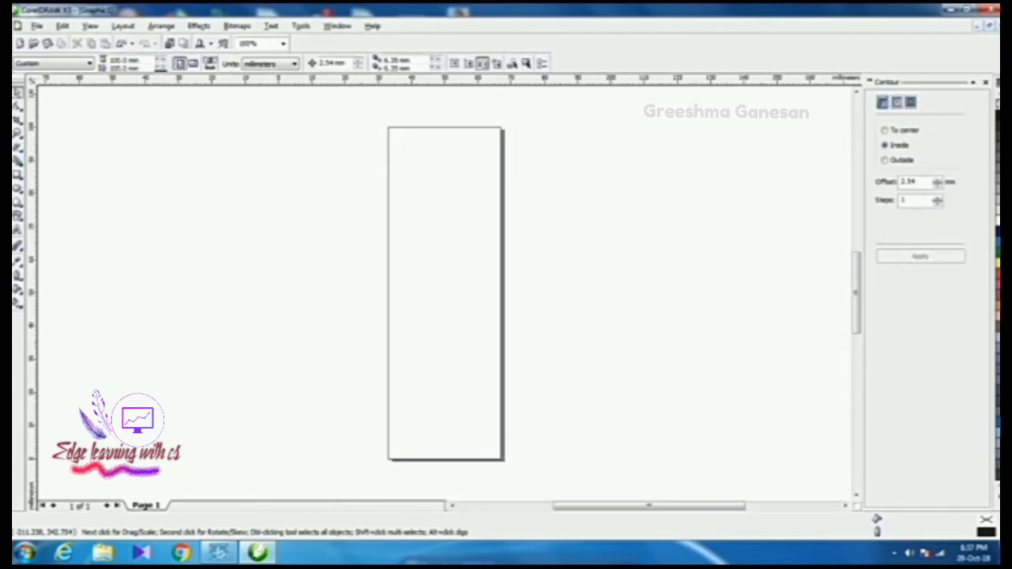
pyautogui.press('Return')
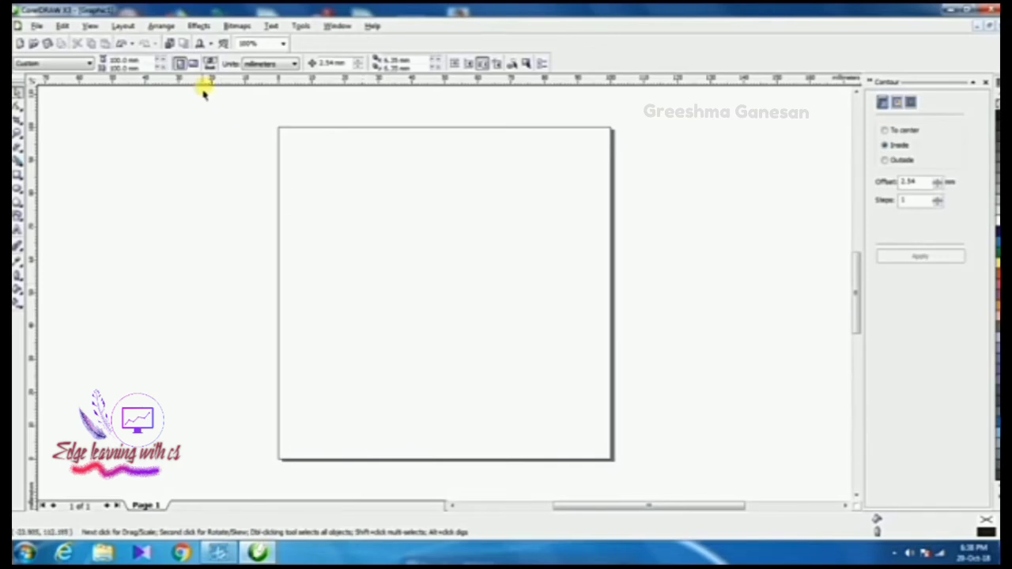
# Set the page height to 300 mm.
pyautogui.doubleClick(125, 68)
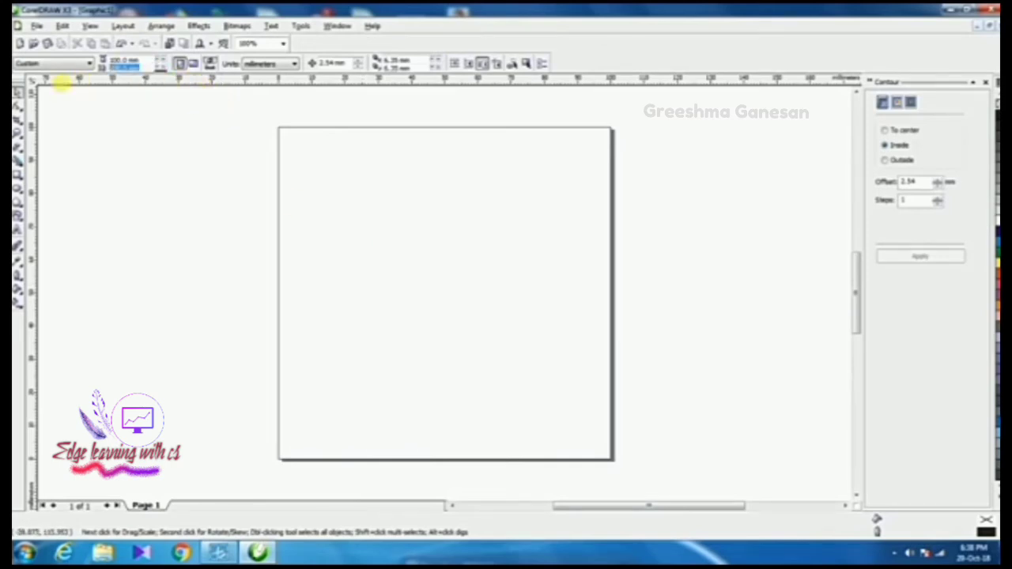
pyautogui.write('5')
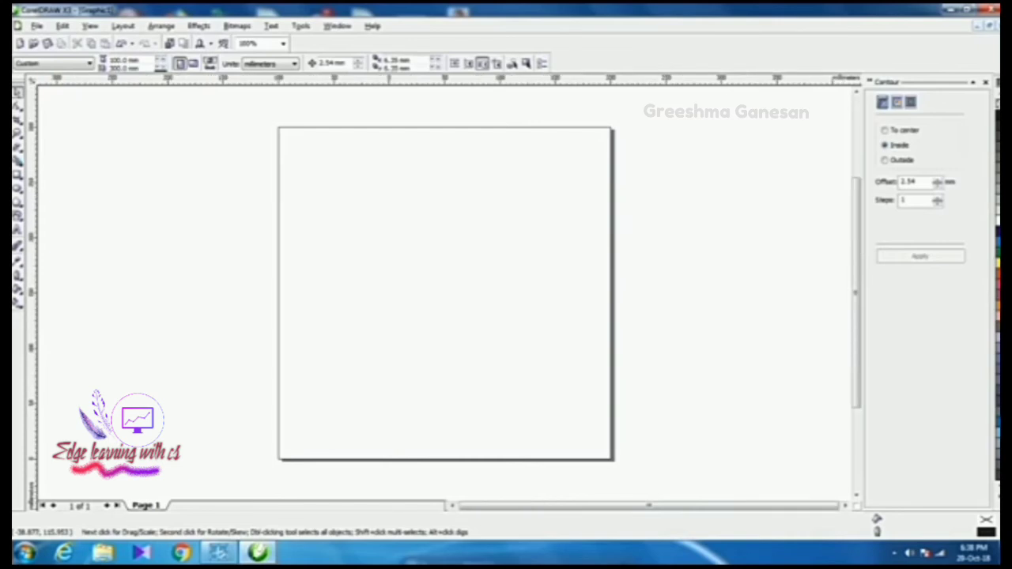
pyautogui.press('Return')
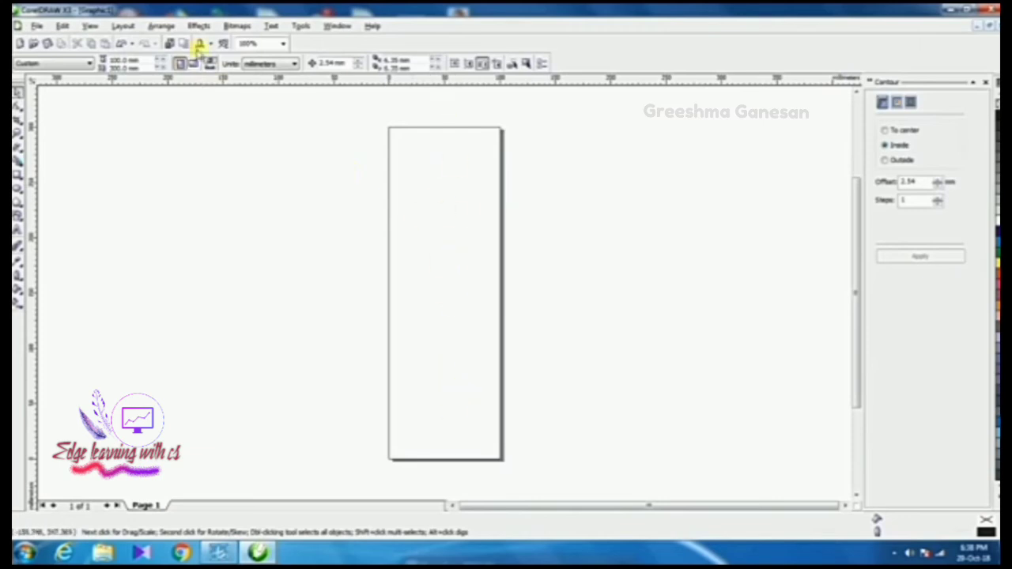
# Switch the page orientation to landscape, back to portrait, and to landscape again.
pyautogui.click(194, 65)
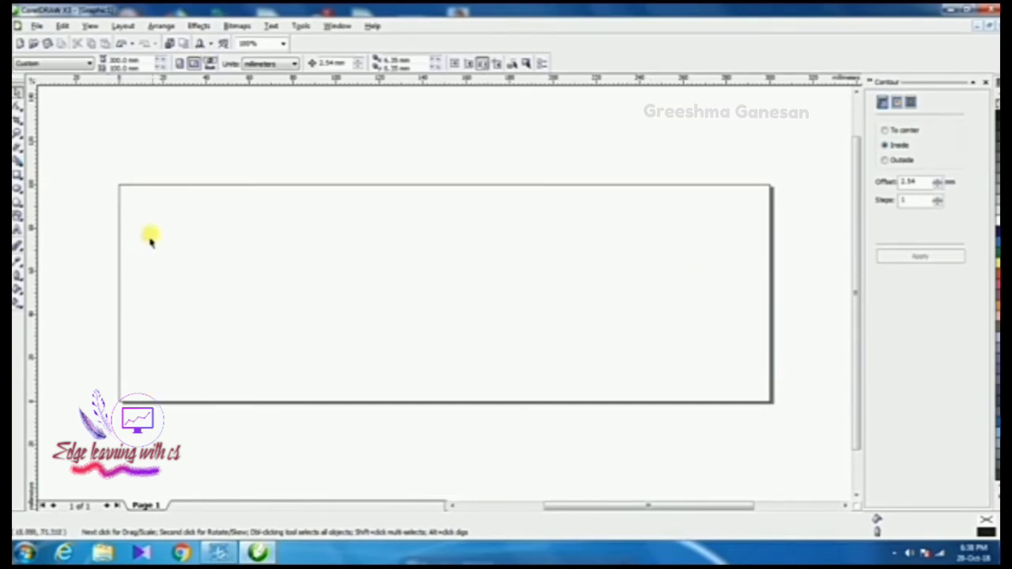
pyautogui.click(181, 64)
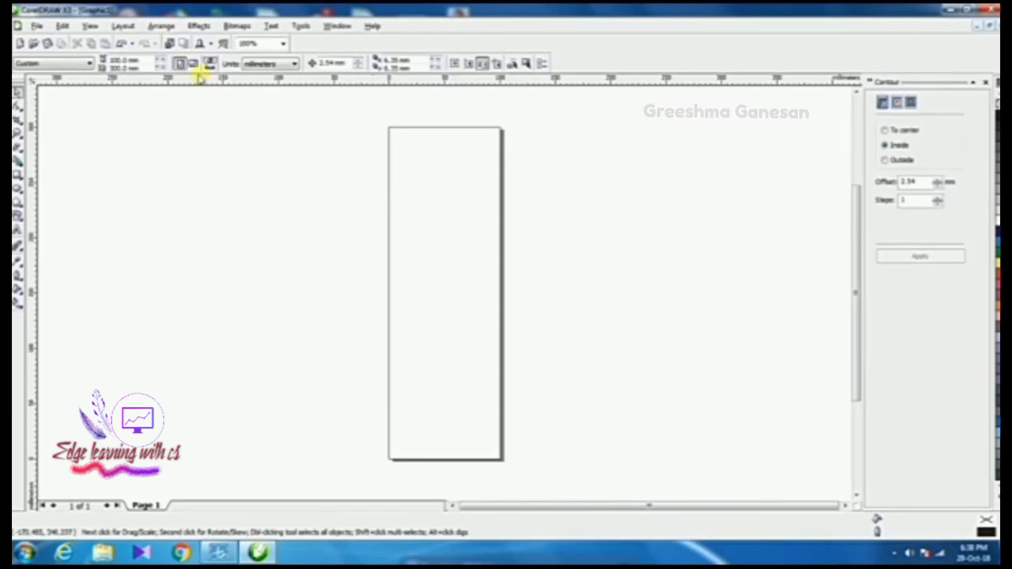
pyautogui.click(193, 64)
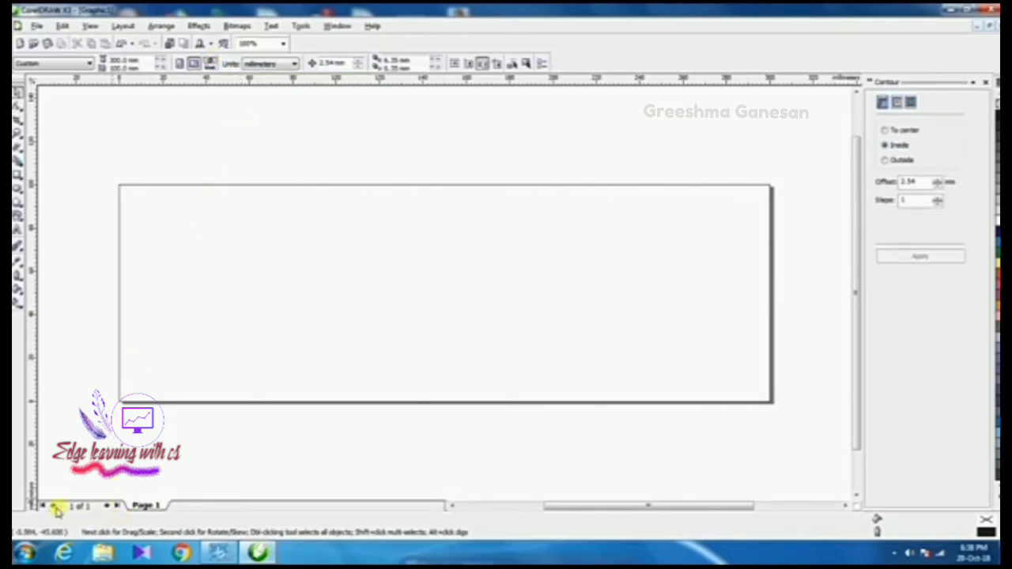
# Add two pages after page 1 and set all pages to portrait orientation.
pyautogui.click(109, 510)
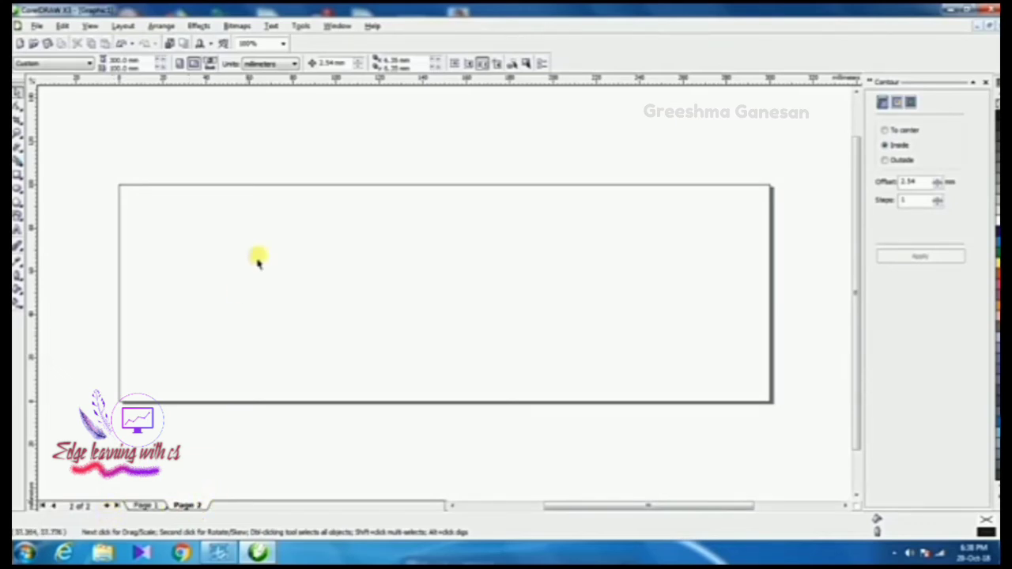
pyautogui.click(212, 67)
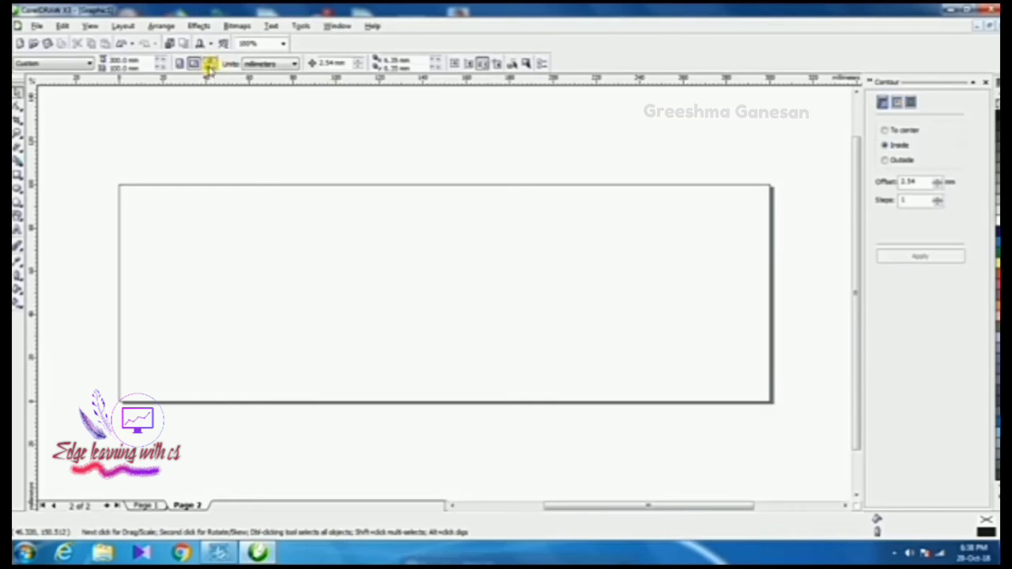
pyautogui.click(111, 507)
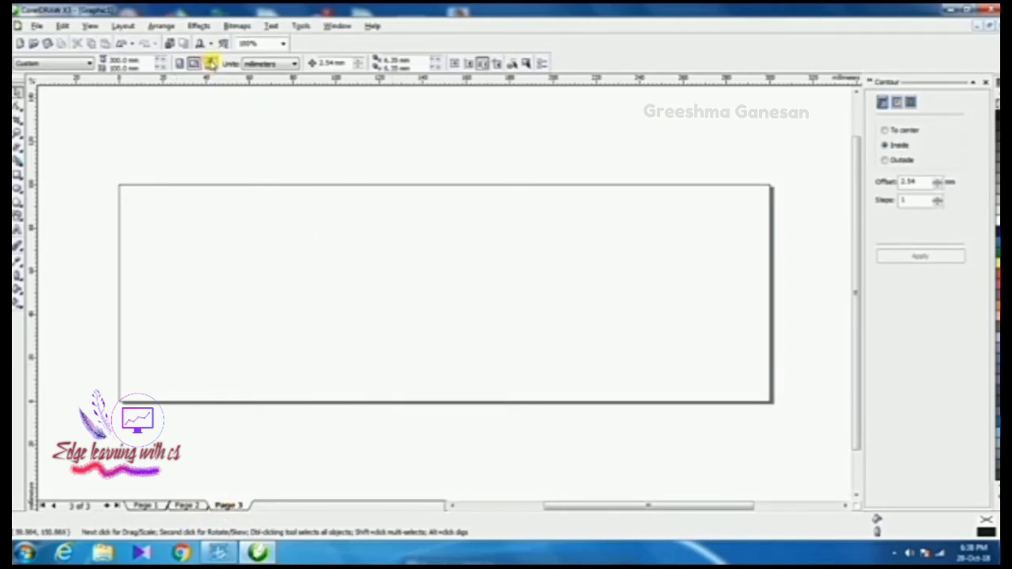
pyautogui.click(180, 66)
pyautogui.click(180, 67)
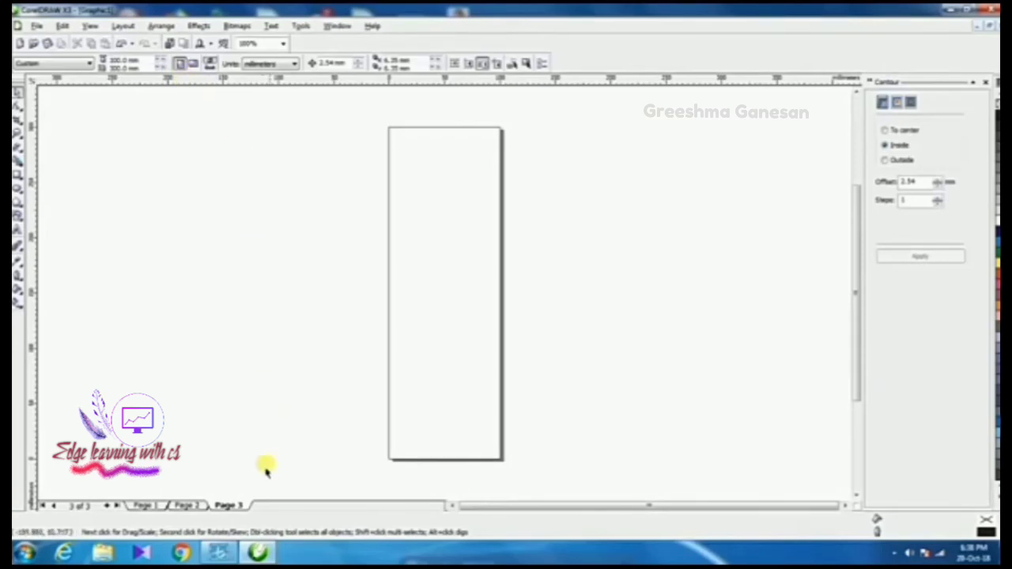
# Set only page 2 to landscape orientation and compare it with pages 1 and 3.
pyautogui.click(186, 507)
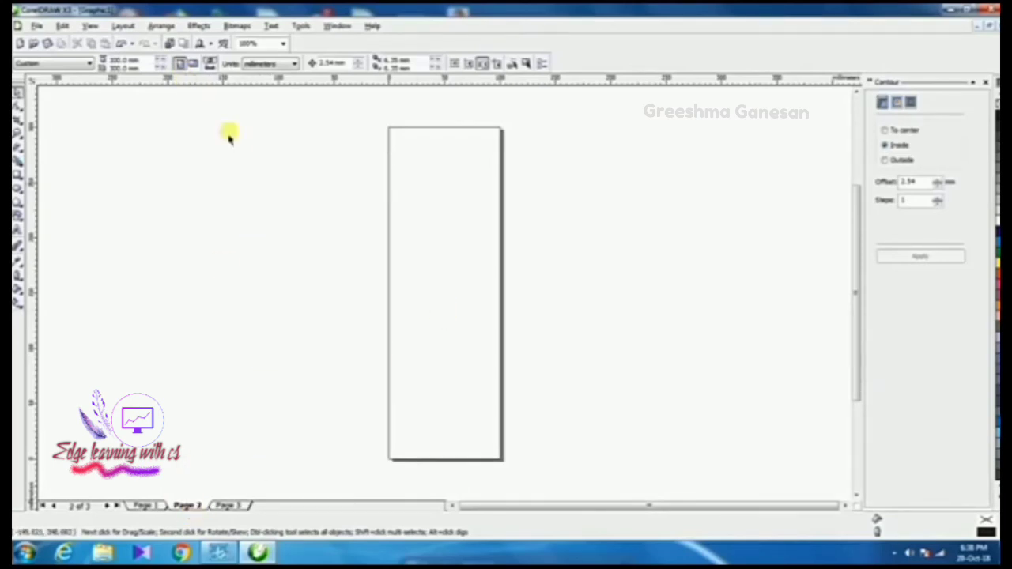
pyautogui.click(210, 65)
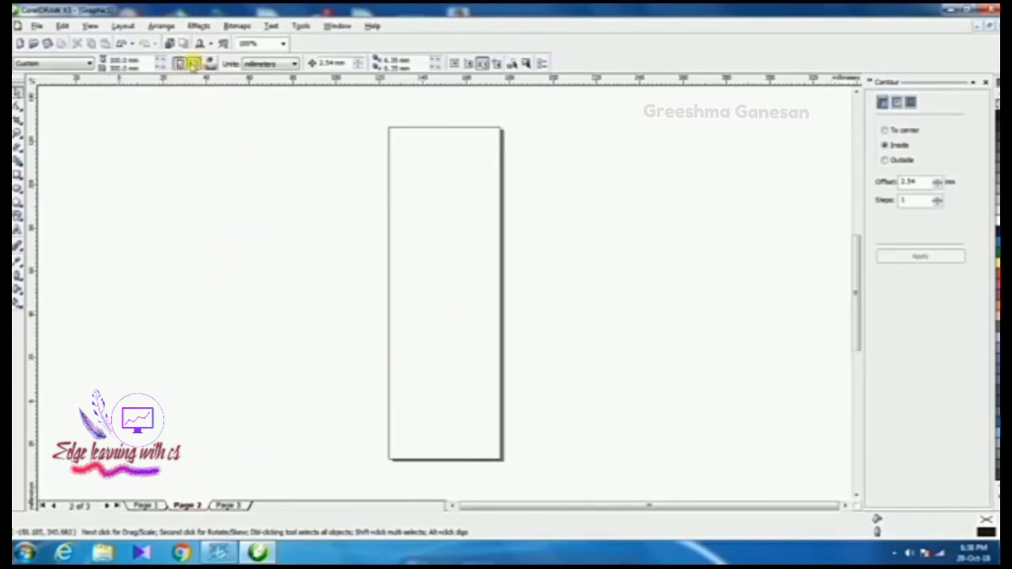
pyautogui.click(230, 506)
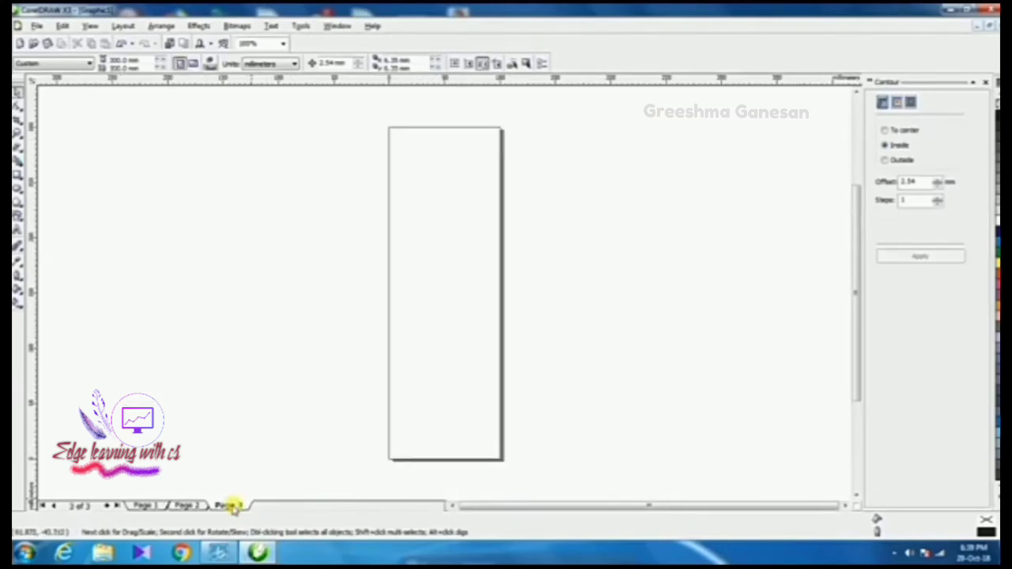
pyautogui.click(186, 505)
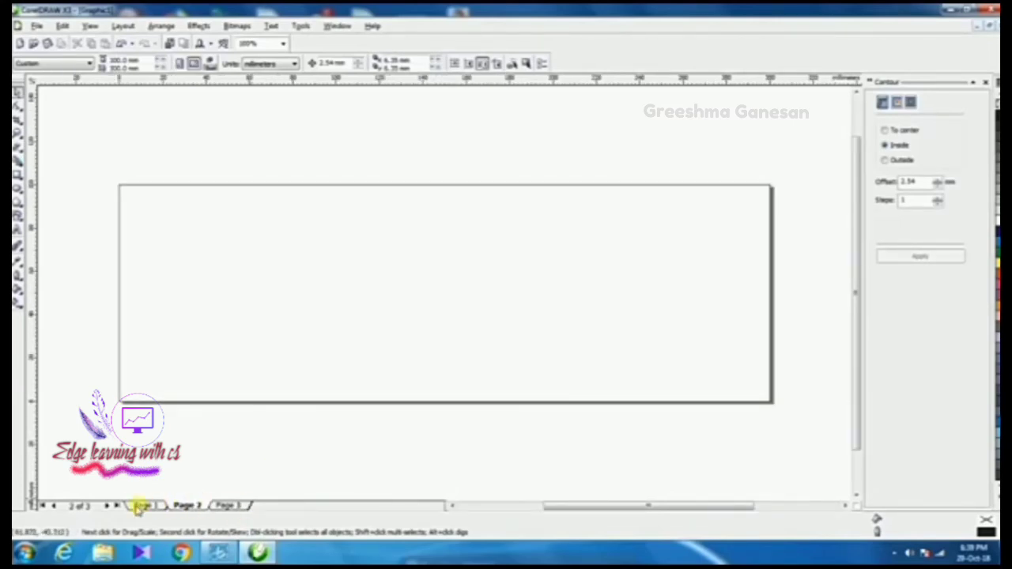
pyautogui.click(145, 505)
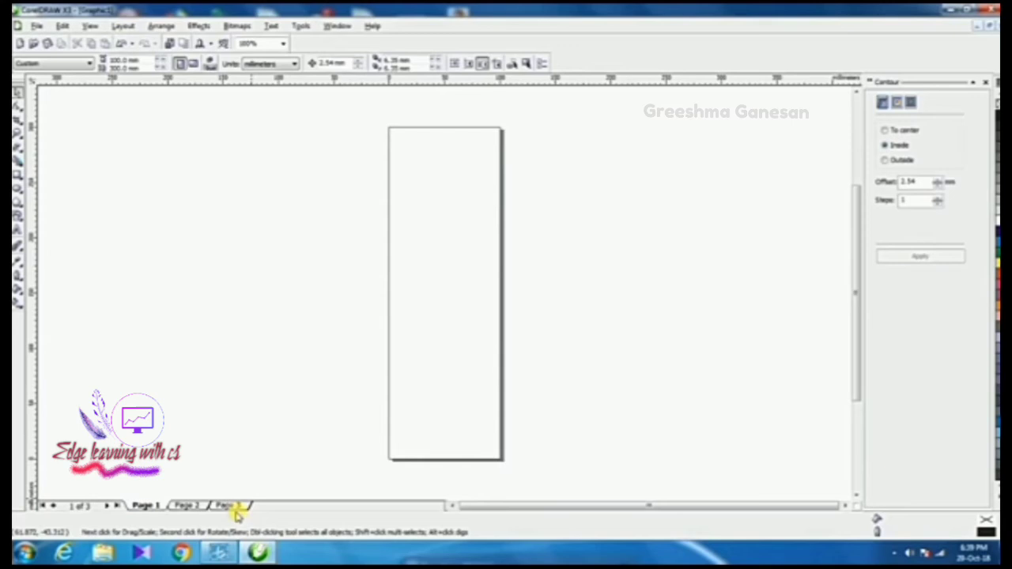
pyautogui.click(188, 505)
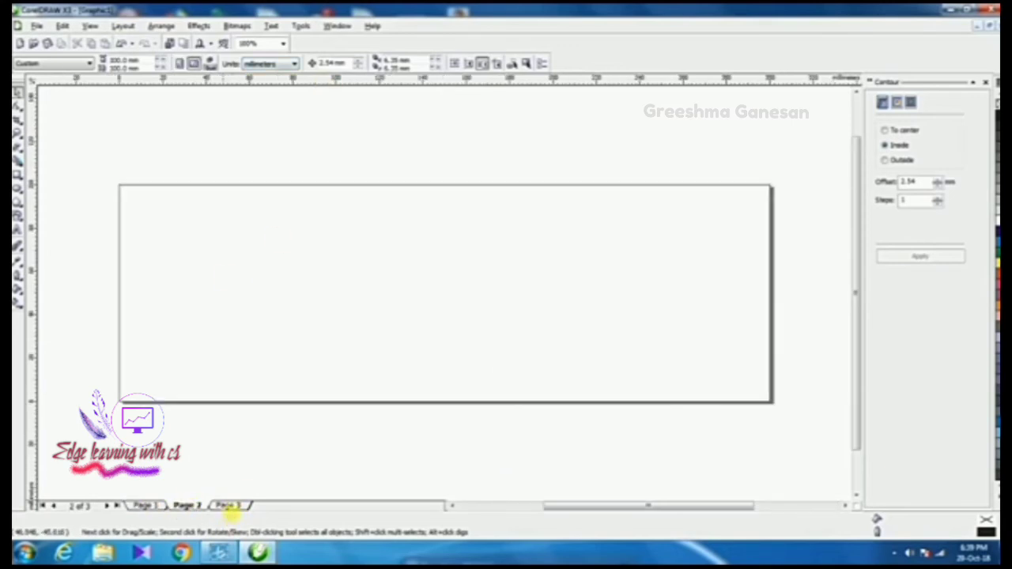
pyautogui.click(227, 506)
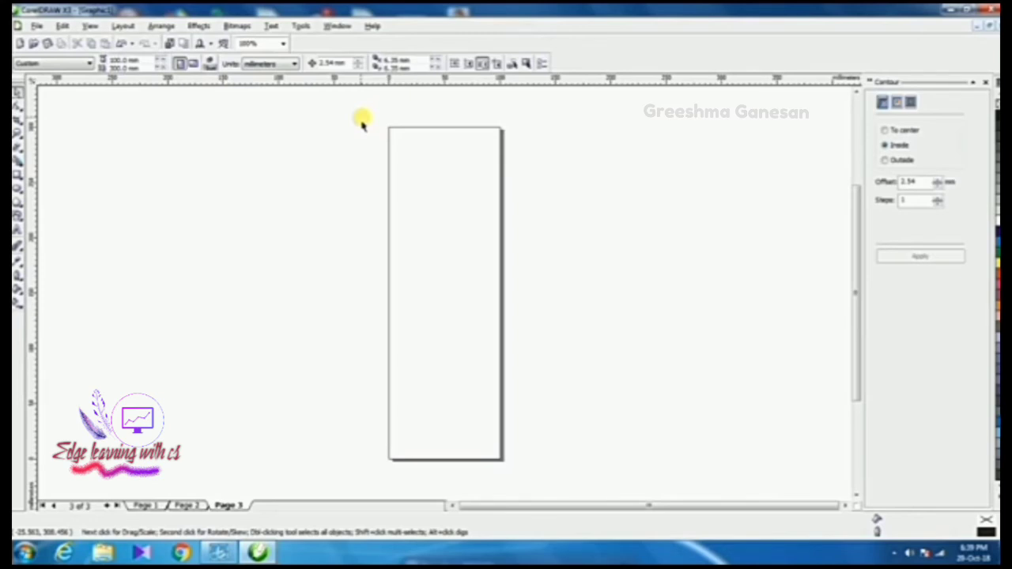
# Change the drawing units to inches and set page 3 to 24 inches wide by 48 inches high.
pyautogui.click(297, 65)
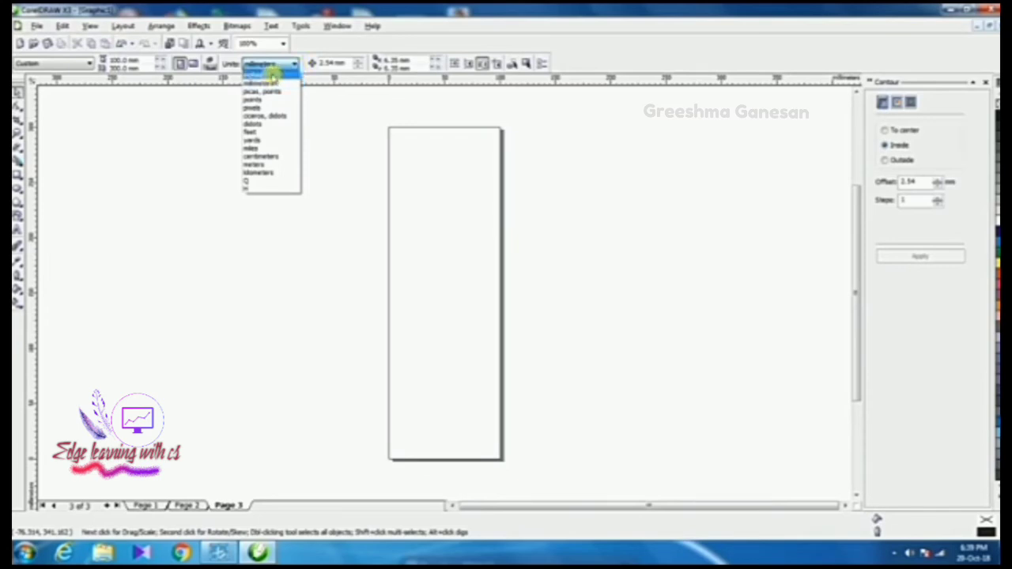
pyautogui.click(255, 75)
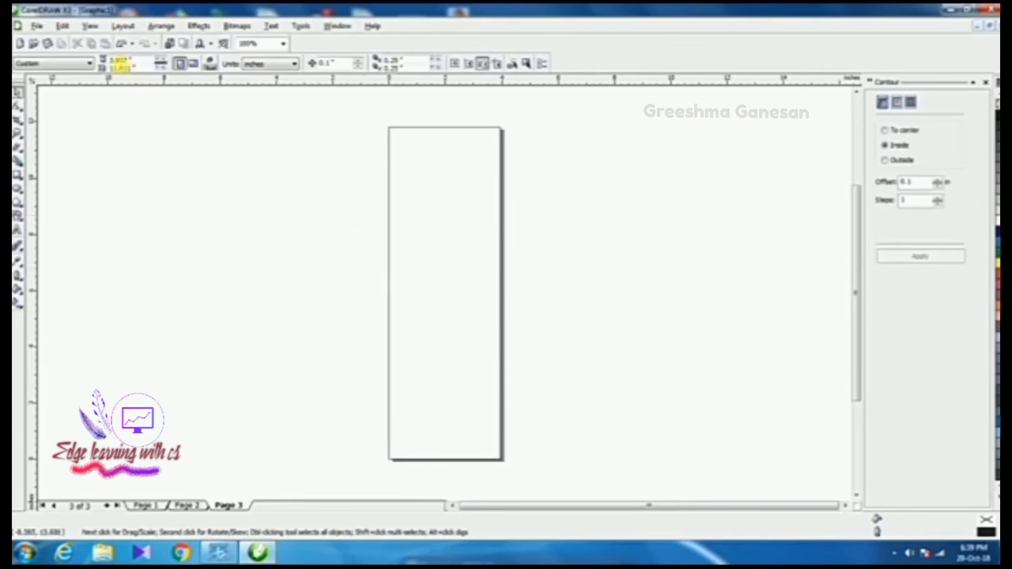
pyautogui.moveTo(145, 60); pyautogui.dragTo(93, 69)
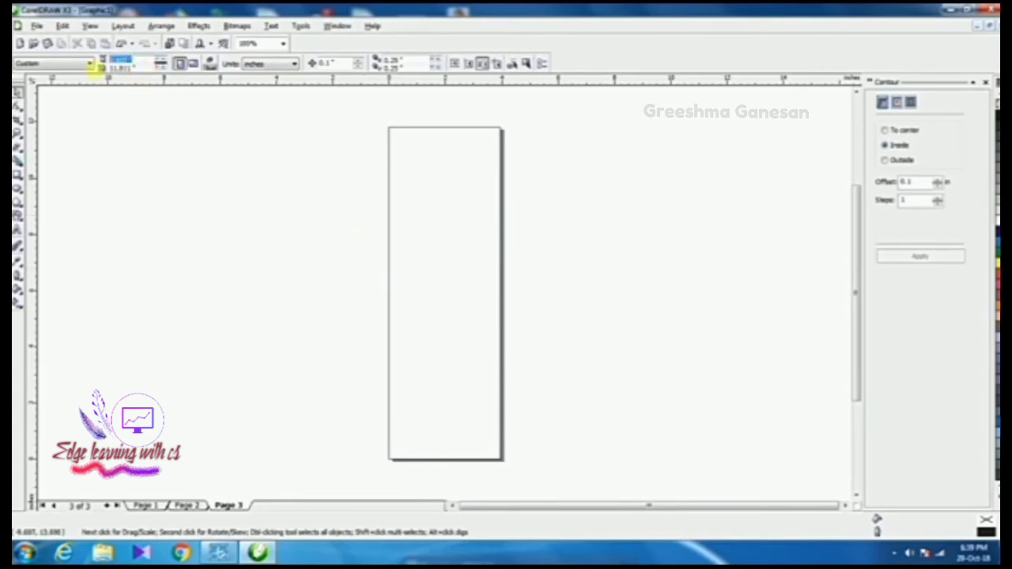
pyautogui.write('24')
pyautogui.press('Return')
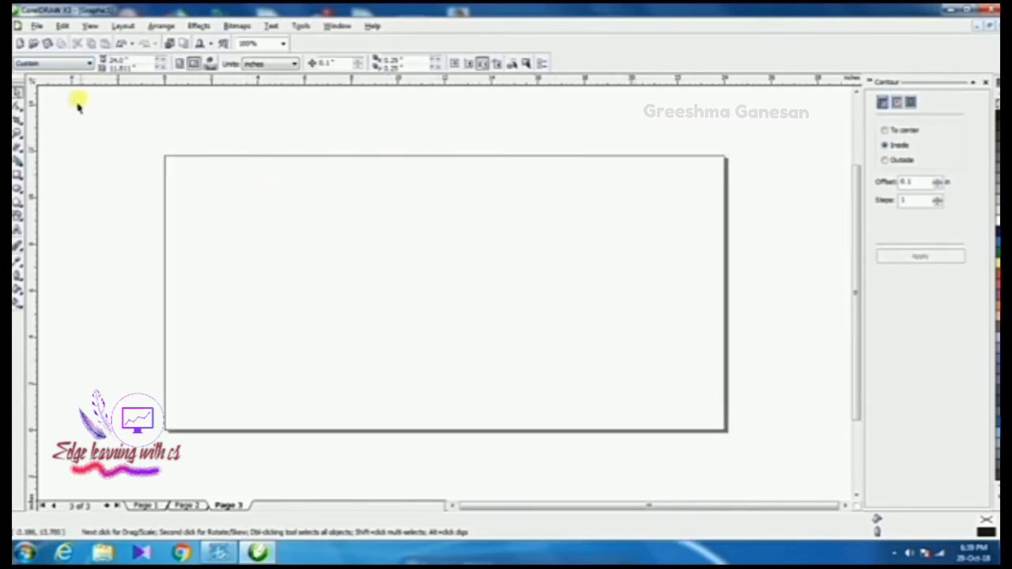
pyautogui.moveTo(146, 67); pyautogui.dragTo(62, 70)
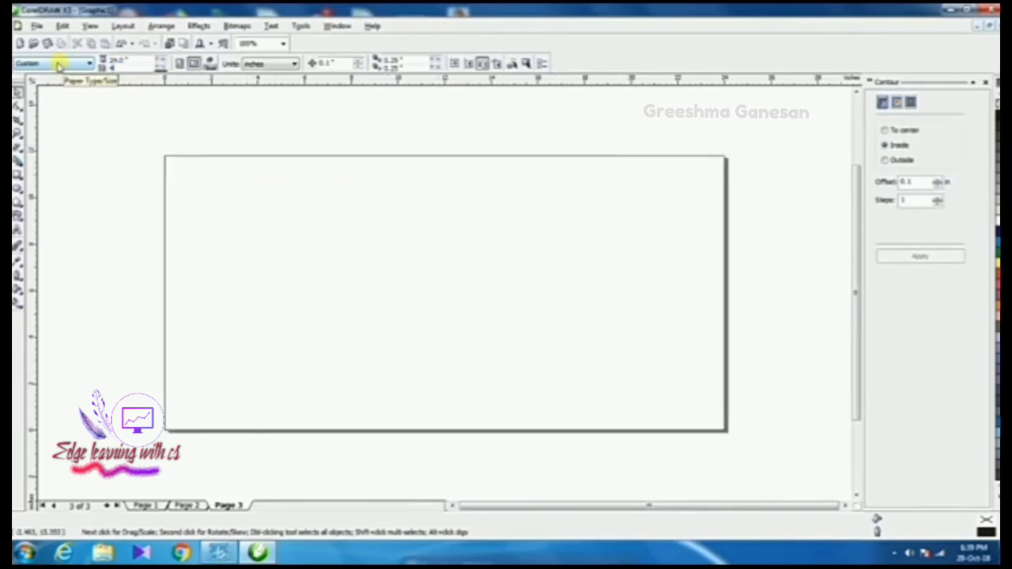
pyautogui.press('Return')
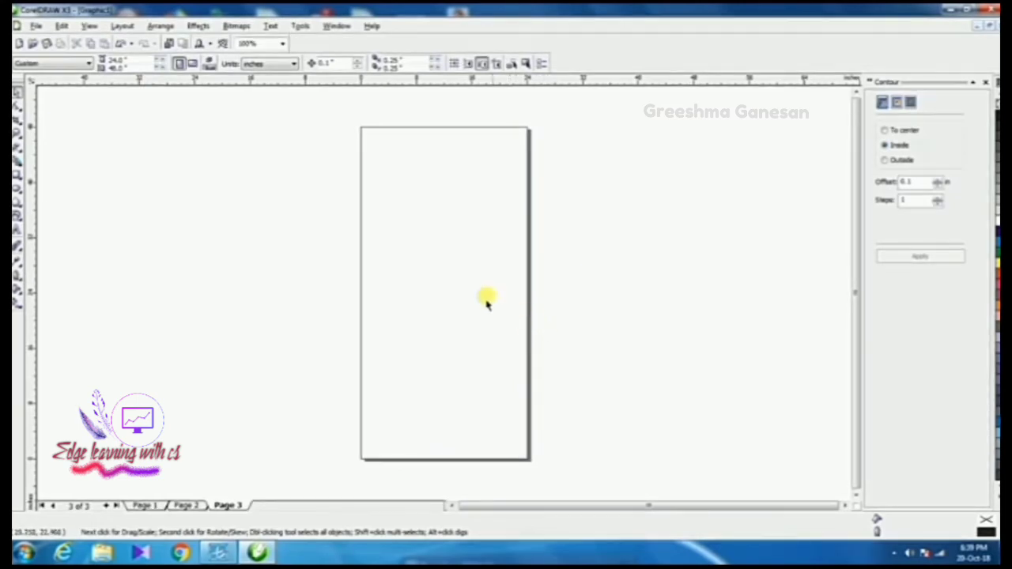
# Draw a rectangle about 24.5 by 45.1 inches beside page 3 and move it farther right of the page.
pyautogui.click(17, 174)
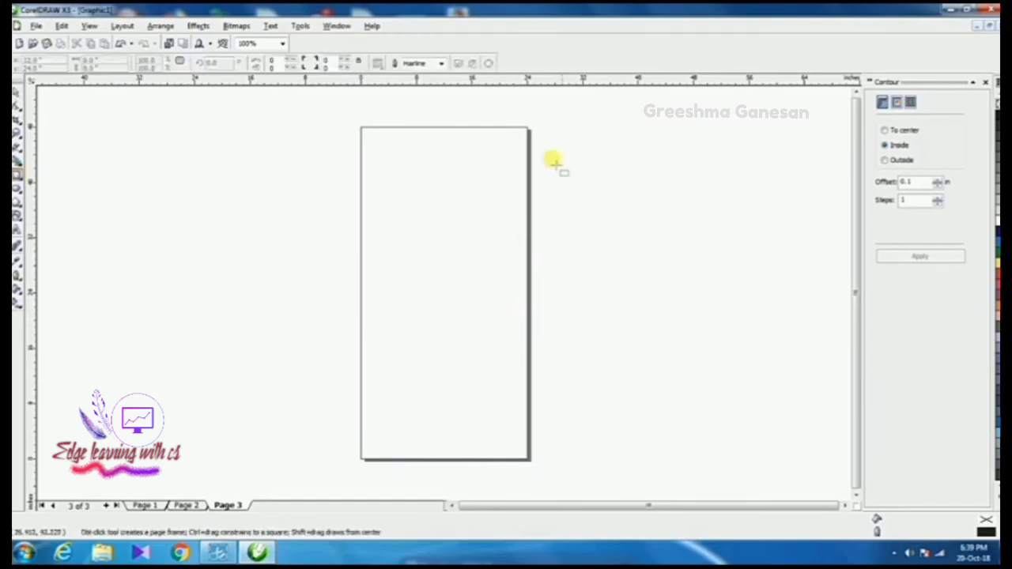
pyautogui.moveTo(531, 136); pyautogui.dragTo(701, 451)
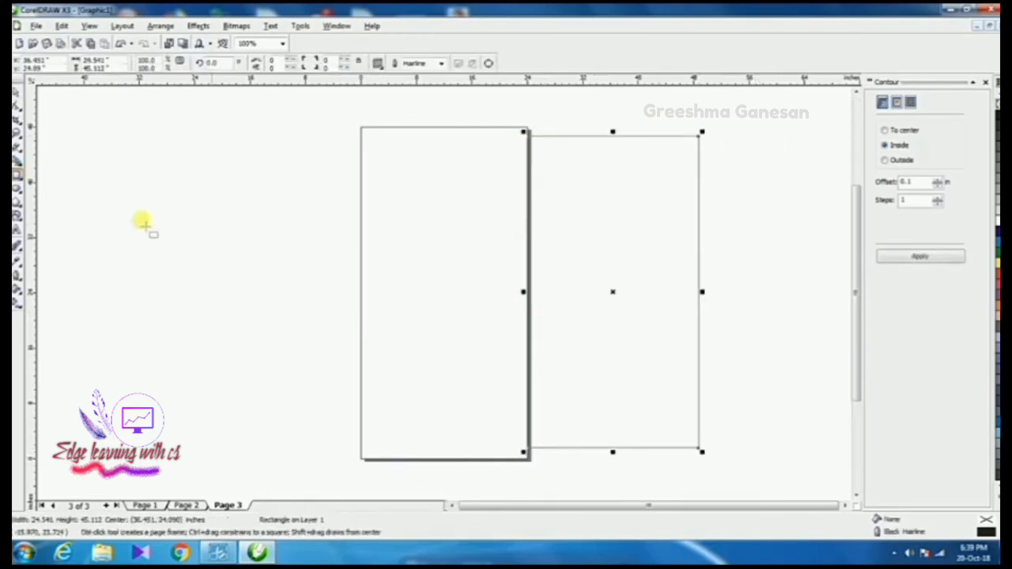
pyautogui.click(18, 91)
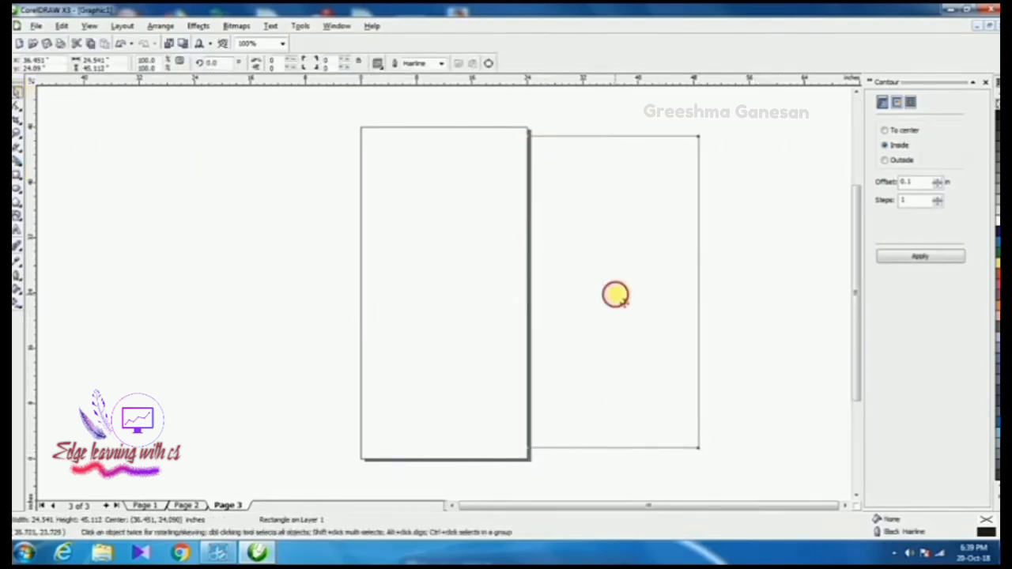
pyautogui.moveTo(615, 294); pyautogui.dragTo(708, 291)
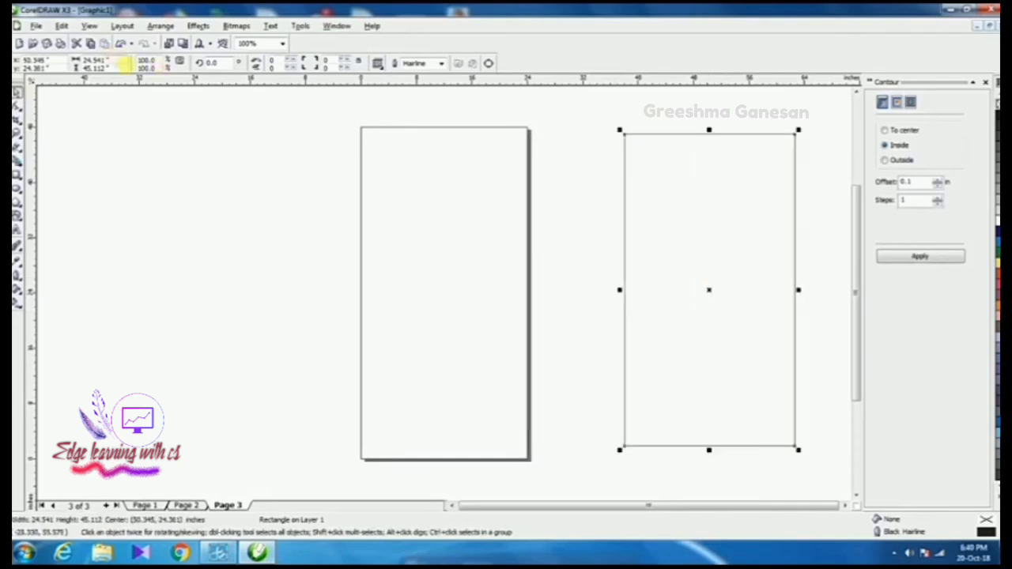
# Set the rectangle's size to 24 inches wide by 48 inches high and deselect it.
pyautogui.click(96, 61)
pyautogui.write('24')
pyautogui.press('Tab')
pyautogui.write('48')
pyautogui.press('Return')
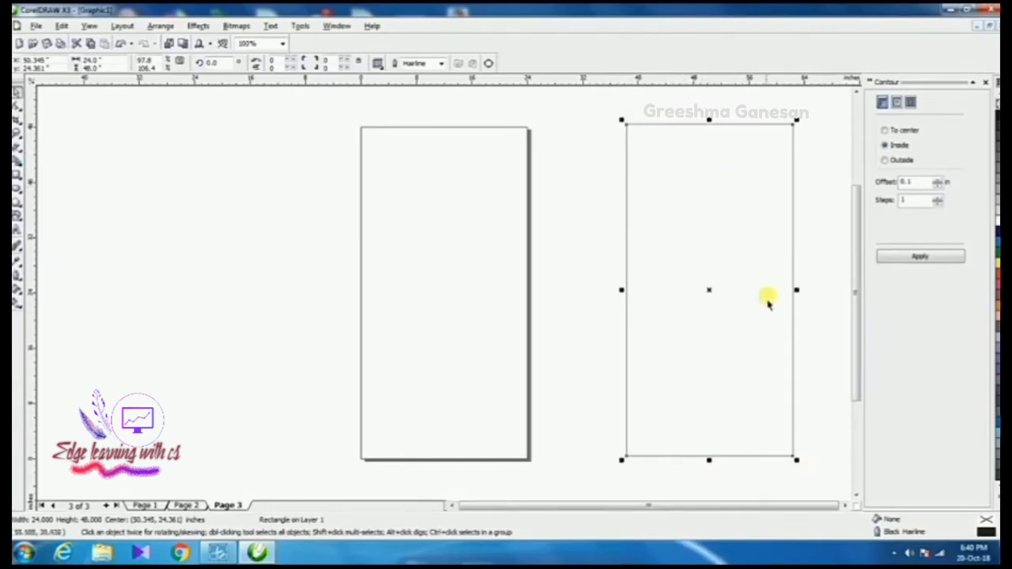
pyautogui.click(542, 217)
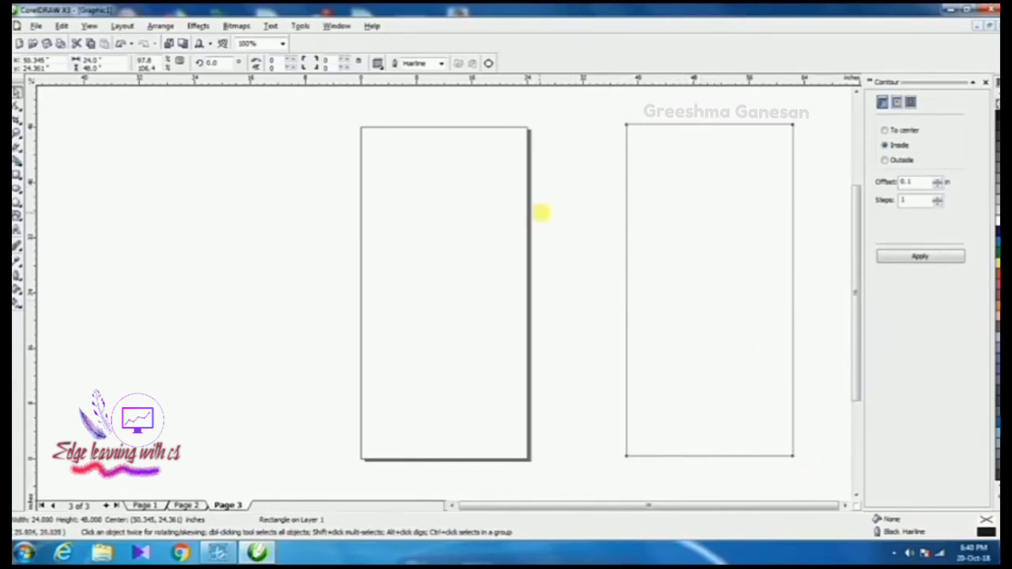
# Change the drawing units to millimeters and check the rectangle's dimensions in the new unit.
pyautogui.click(258, 64)
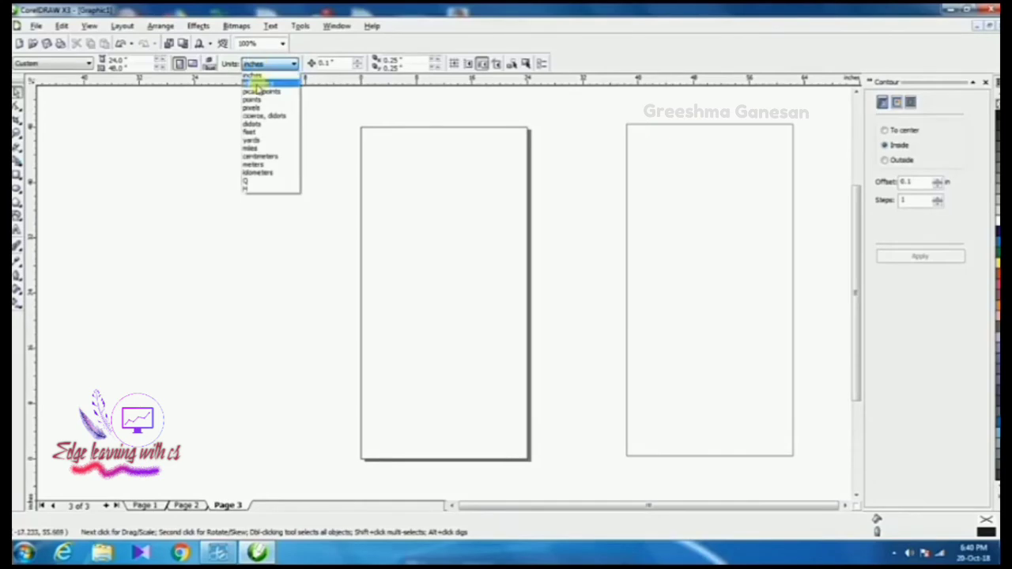
pyautogui.click(256, 83)
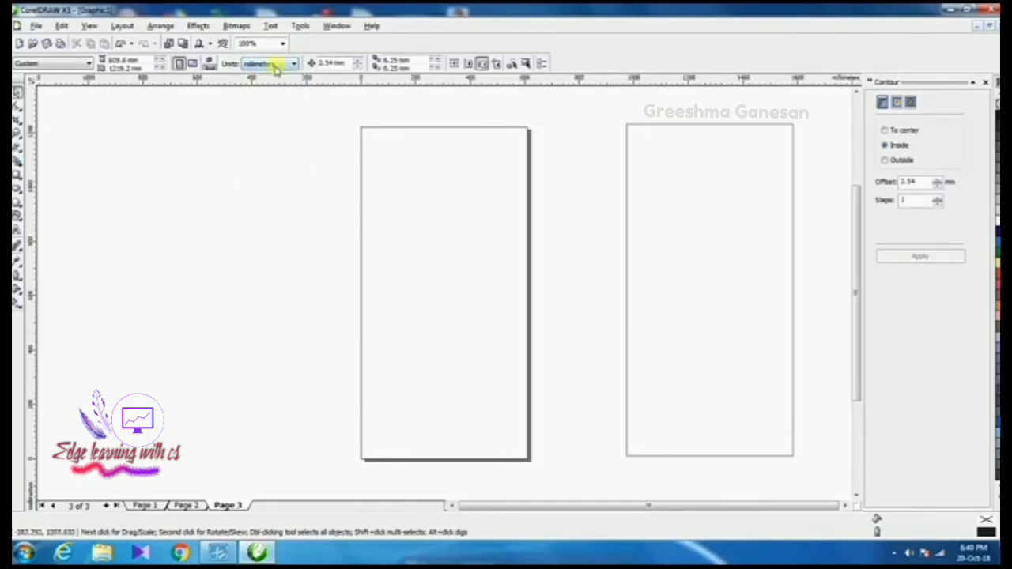
pyautogui.click(628, 197)
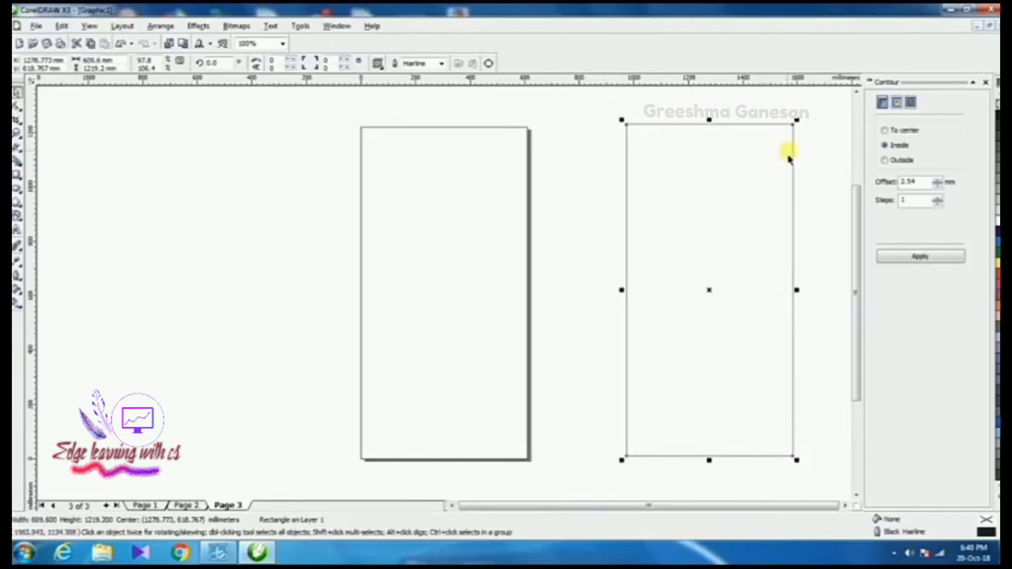
pyautogui.click(566, 174)
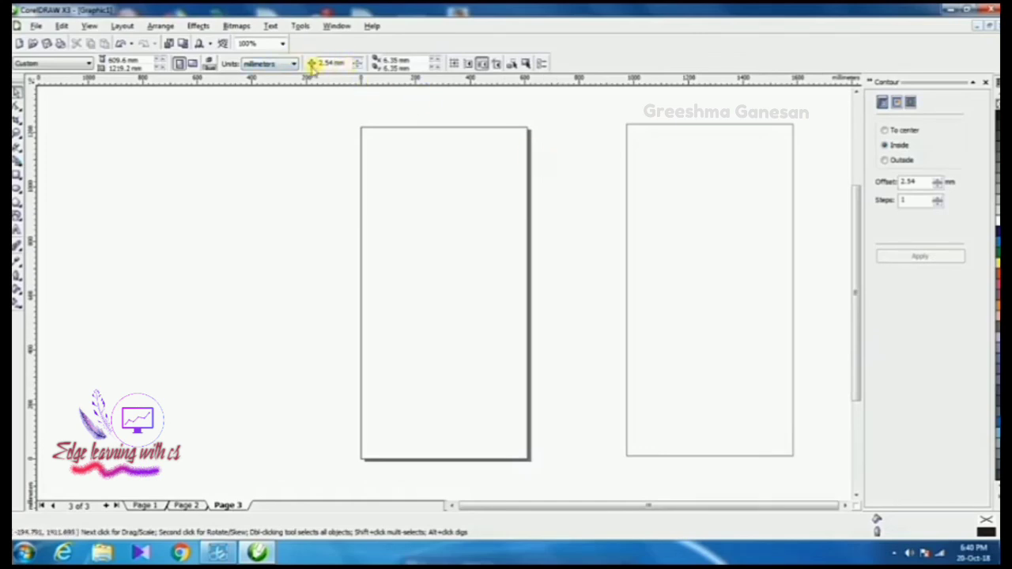
# Set the document's nudge offset to 3 mm with nothing selected.
pyautogui.click(629, 269)
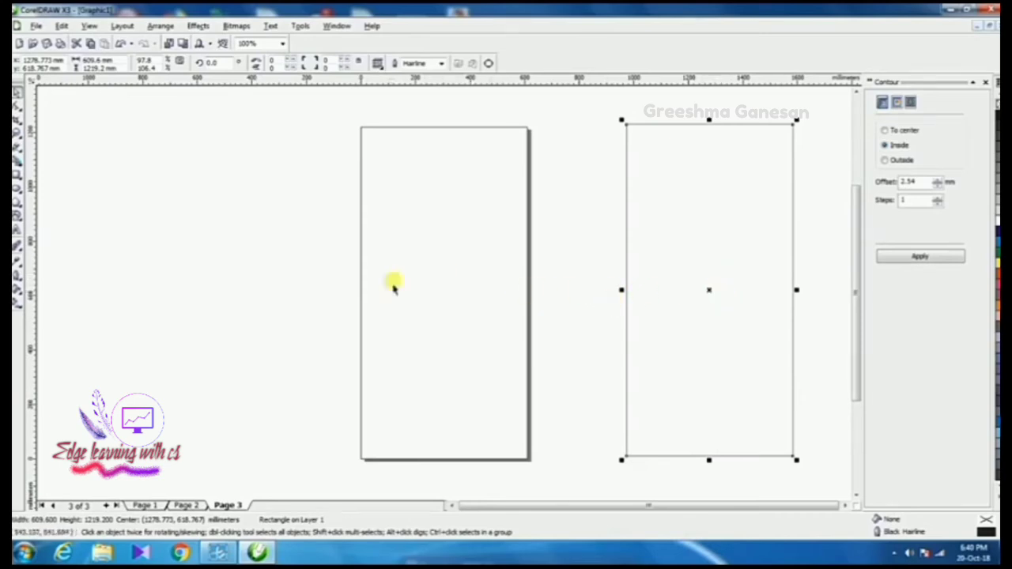
pyautogui.click(203, 174)
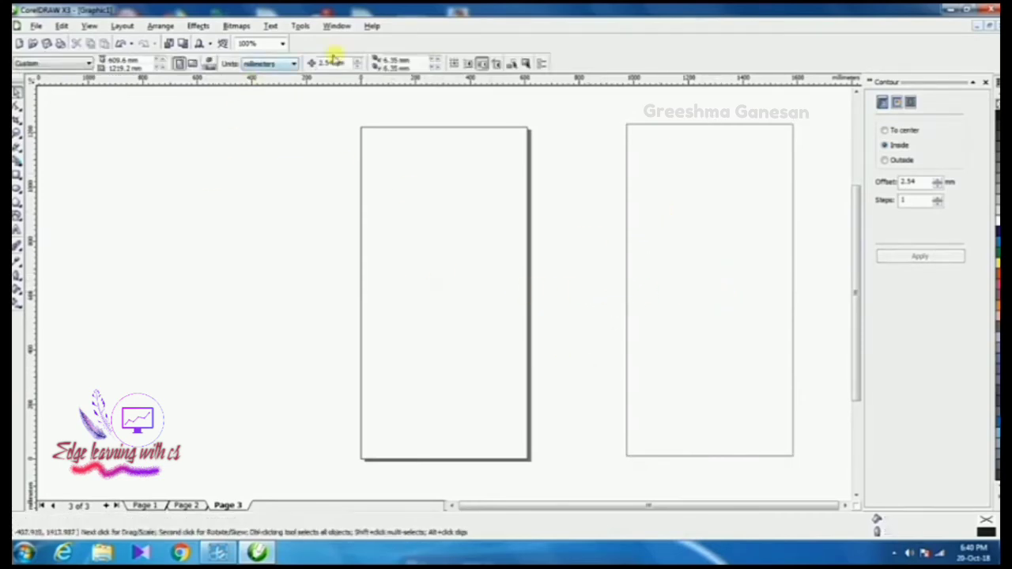
pyautogui.moveTo(348, 63); pyautogui.dragTo(306, 64)
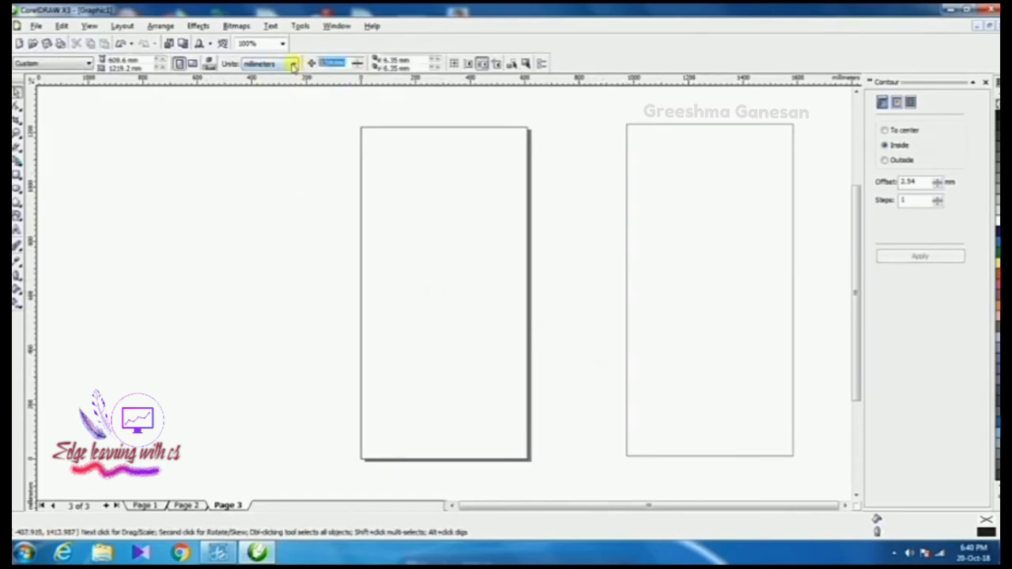
pyautogui.write('3')
pyautogui.press('Return')
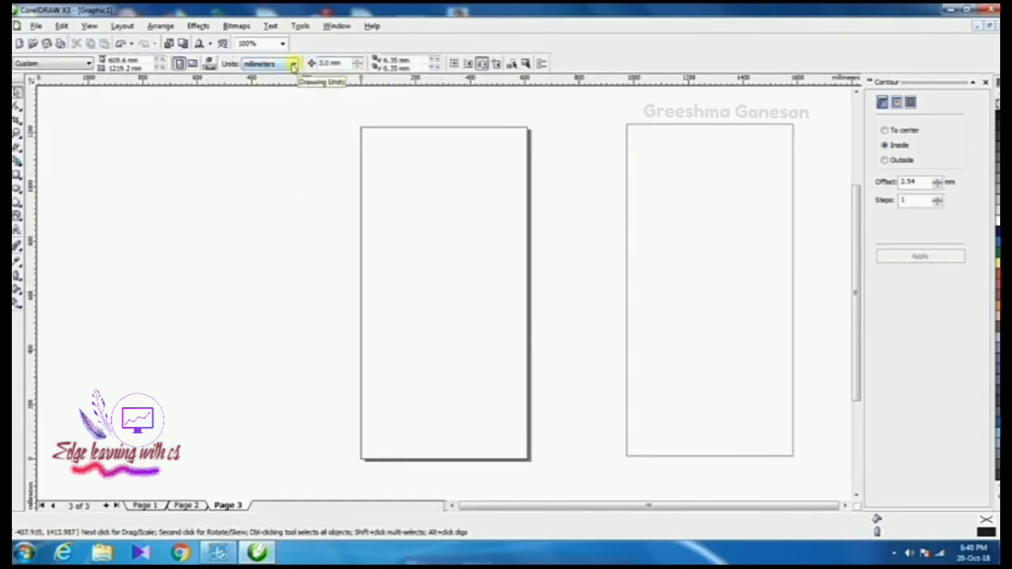
# Nudge a duplicate of the rectangle 3 mm to the left, inspect the offset up close, and undo the duplication.
pyautogui.click(628, 354)
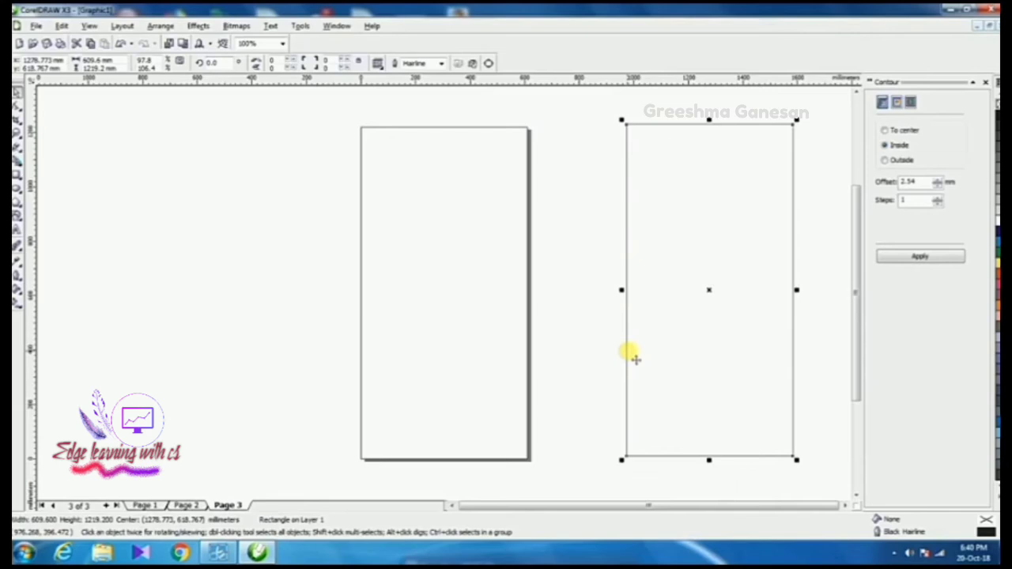
pyautogui.press('Left')
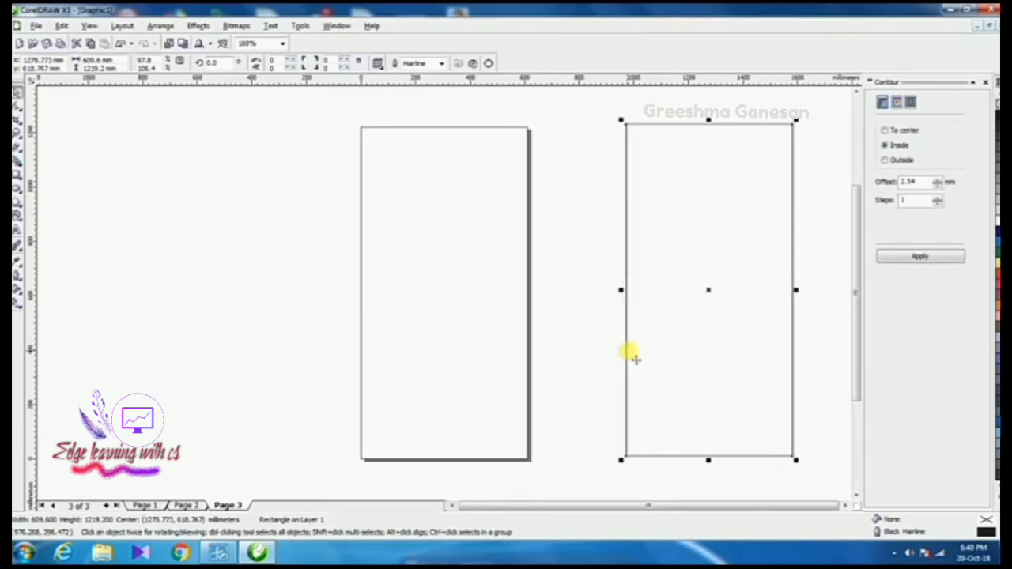
pyautogui.scroll(4, 807, 459)
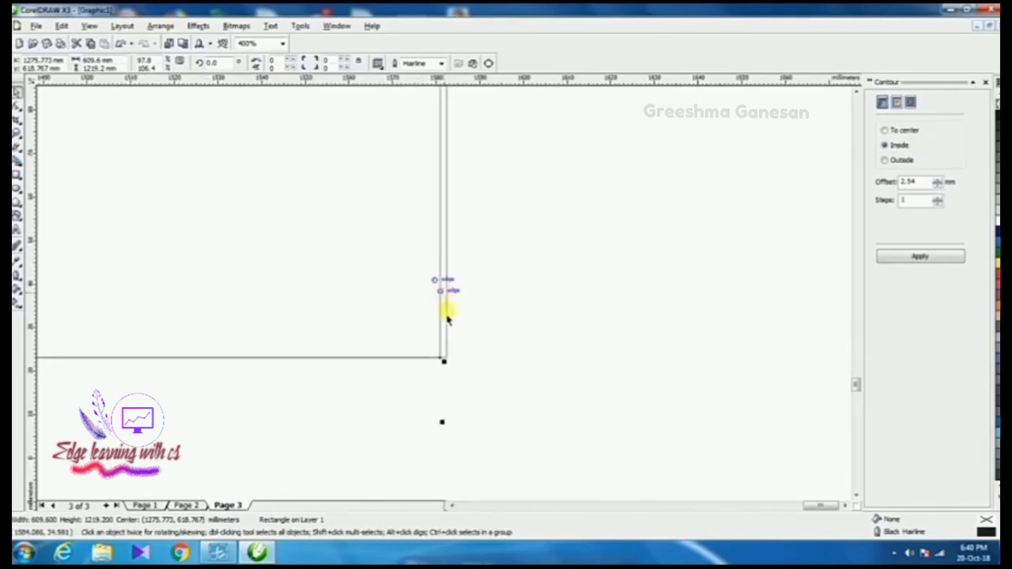
pyautogui.scroll(2, 447, 318)
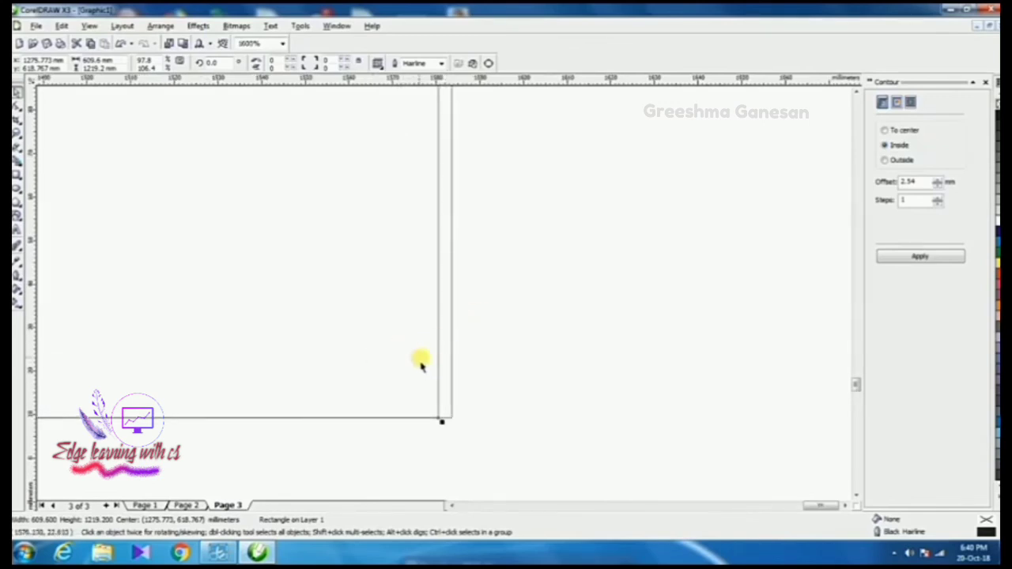
pyautogui.press('Right')
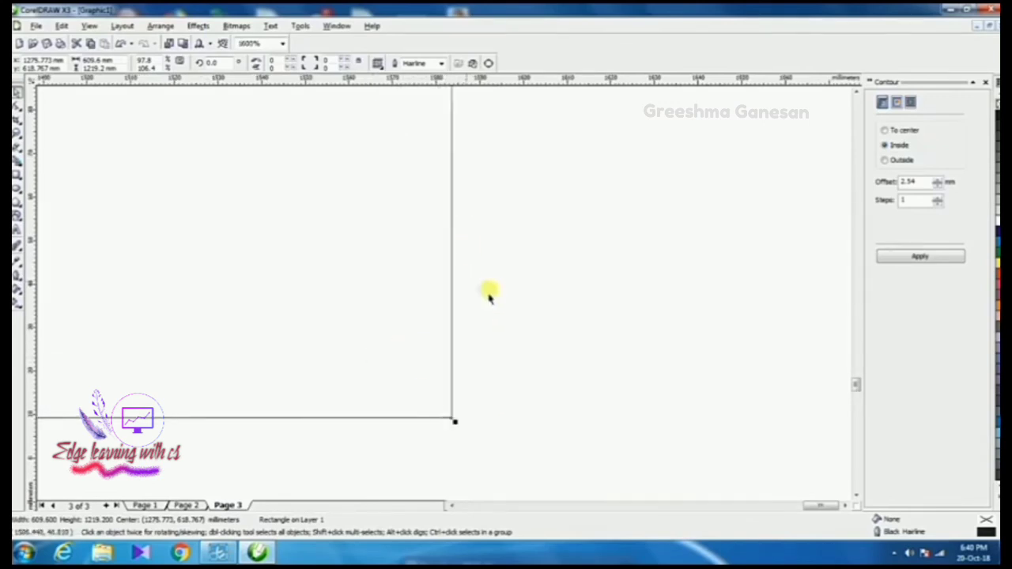
pyautogui.click(598, 283)
# Copy the rectangle's width and add it to the 3 mm nudge offset to make 612.6 mm.
pyautogui.scroll(-4, 439, 307)
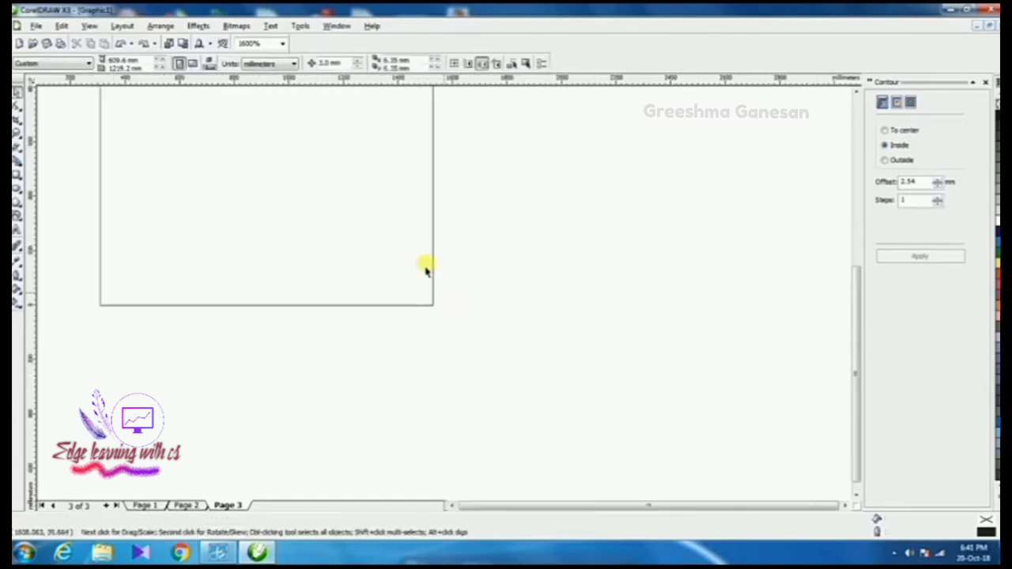
pyautogui.scroll(-6, 425, 270)
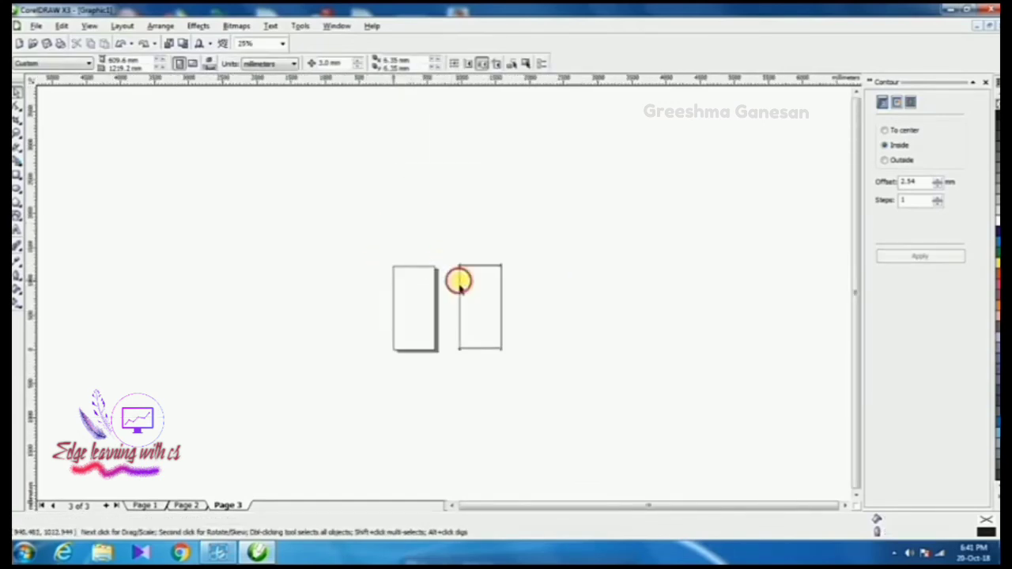
pyautogui.click(461, 283)
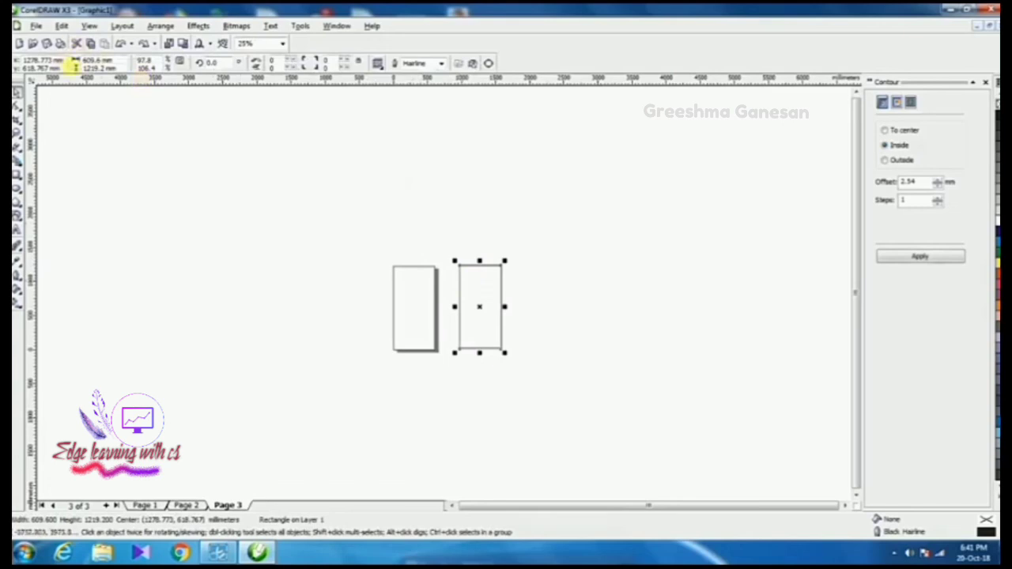
pyautogui.click(110, 61)
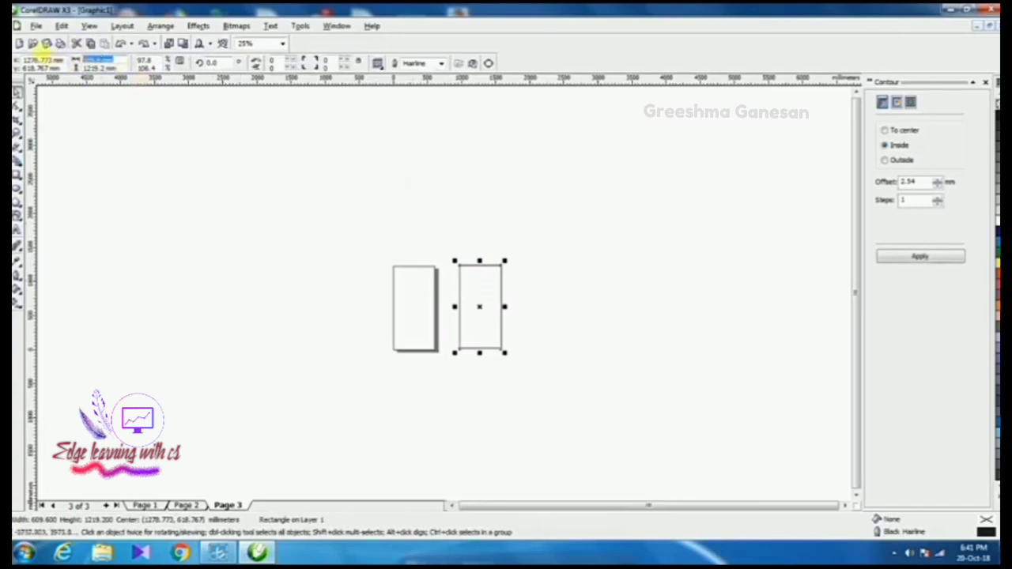
pyautogui.click(290, 163)
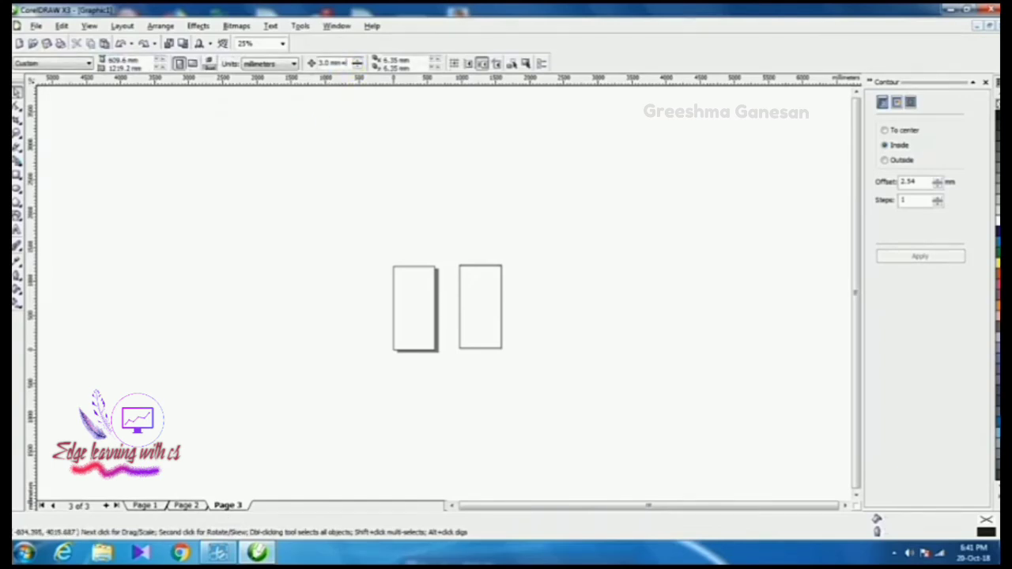
pyautogui.press('Return')
# Duplicate the rectangle 612.6 mm to the left using the nudge offset and inspect the gap between the two rectangles.
pyautogui.click(461, 324)
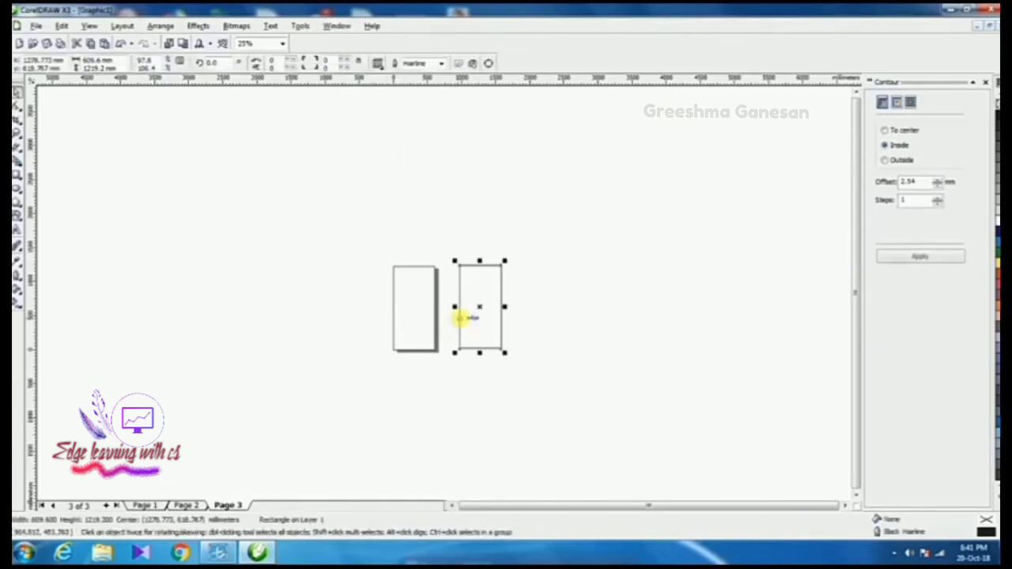
pyautogui.press('Left')
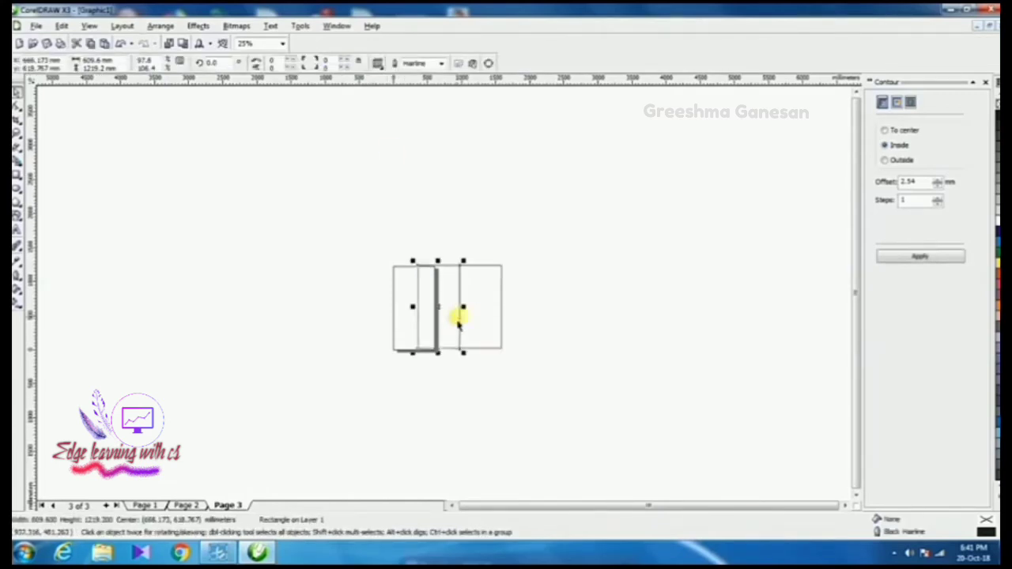
pyautogui.scroll(3, 464, 294)
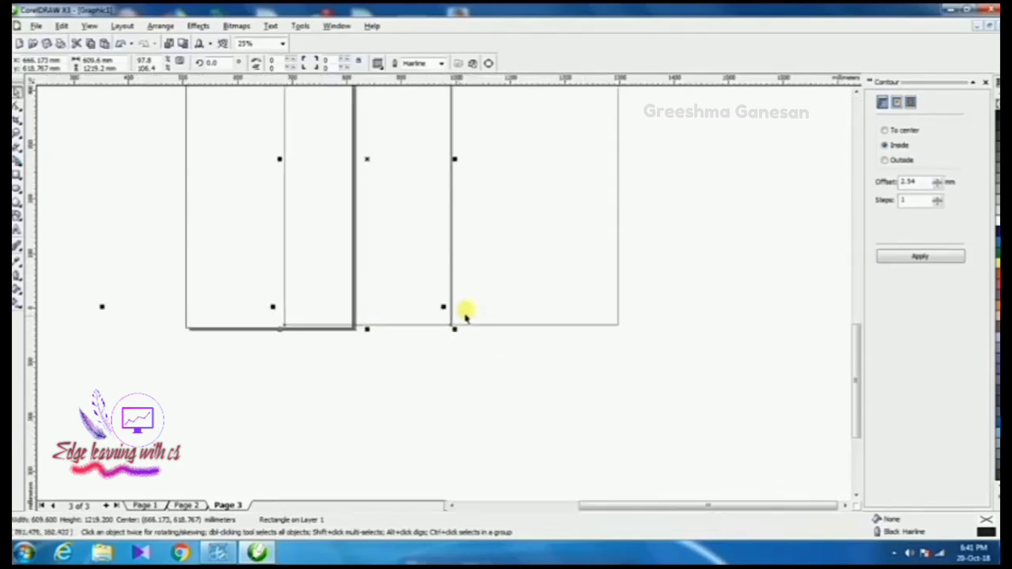
pyautogui.scroll(4, 445, 300)
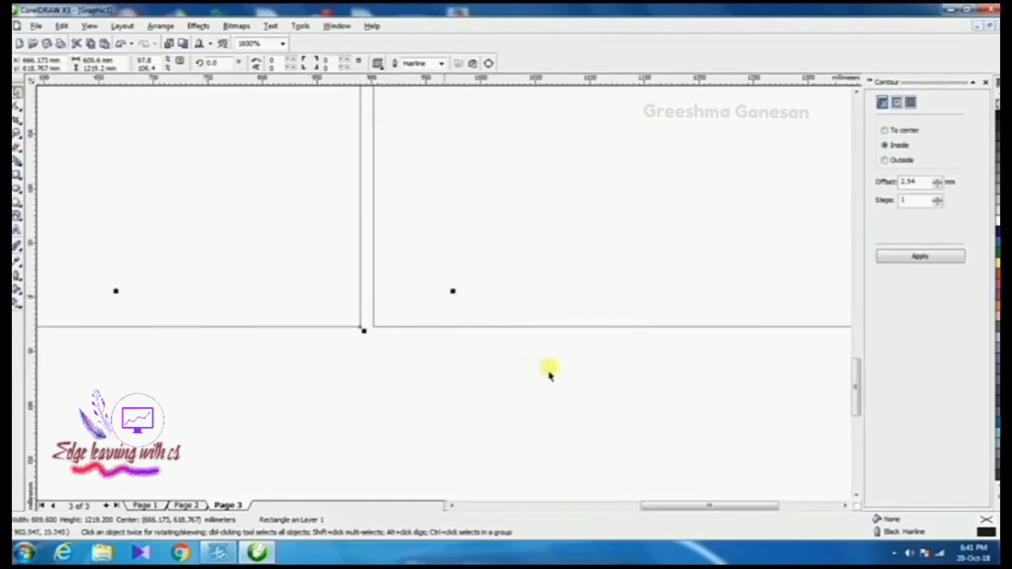
pyautogui.scroll(-5, 451, 304)
pyautogui.scroll(-5, 451, 304)
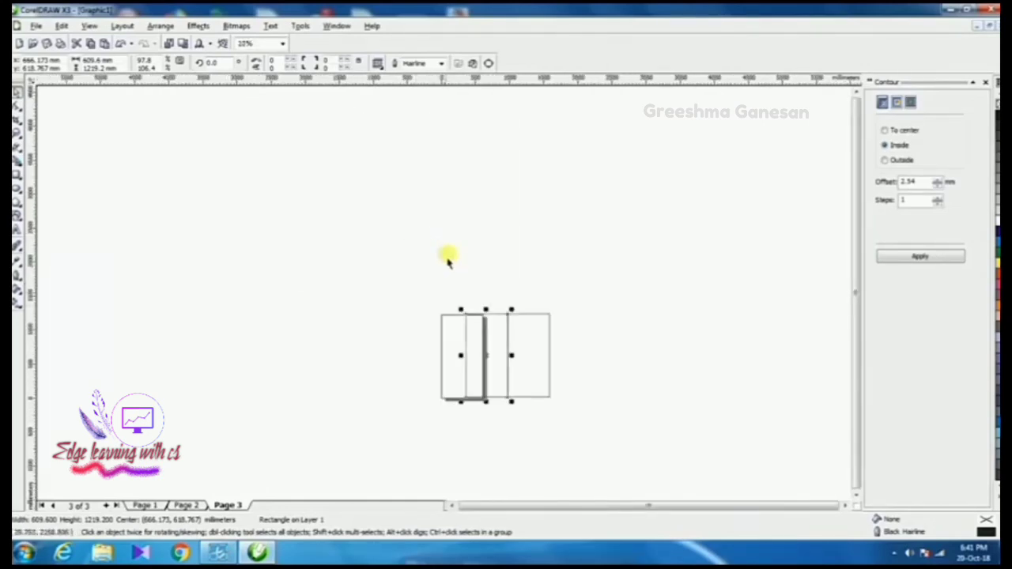
# Move both rectangles together clear of the page's right edge and select the pair.
pyautogui.moveTo(568, 434); pyautogui.dragTo(568, 435)
pyautogui.moveTo(510, 360); pyautogui.dragTo(575, 364)
pyautogui.click(538, 325)
pyautogui.moveTo(501, 280); pyautogui.dragTo(665, 429)
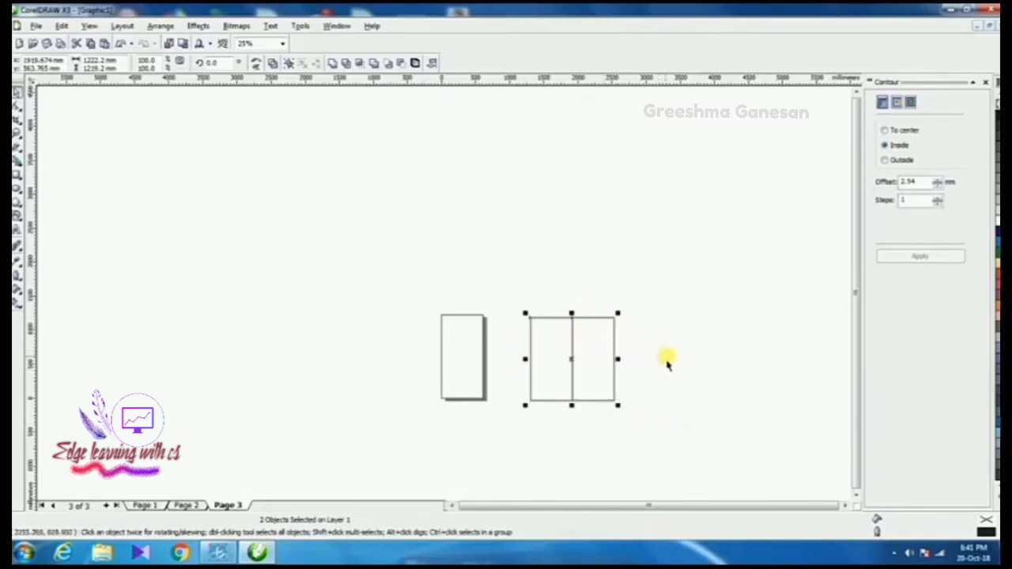
# Try duplicating the pair of rectangles upward with two 612.6 mm nudges, and revert the duplication.
pyautogui.press('Up')
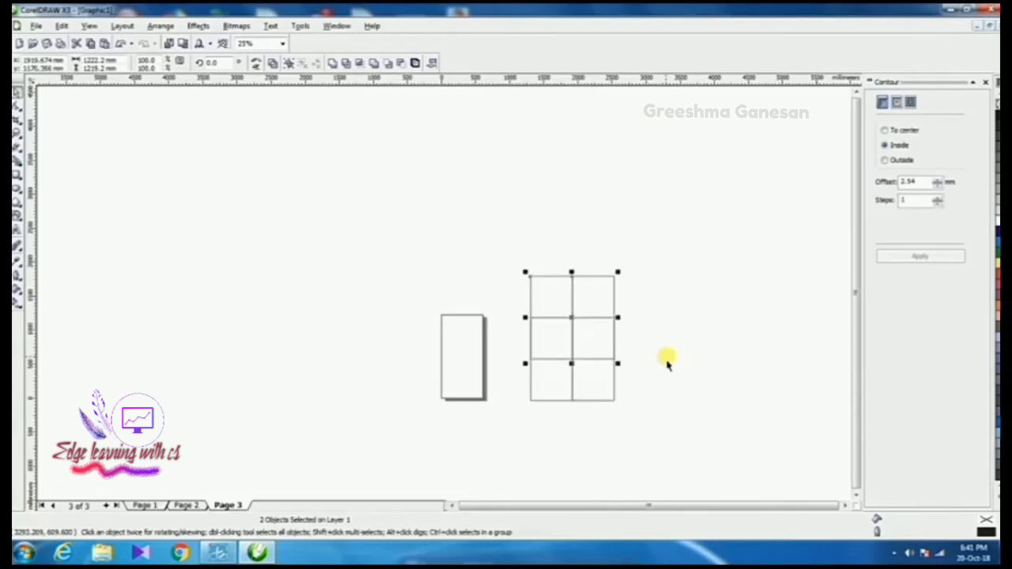
pyautogui.press('Up')
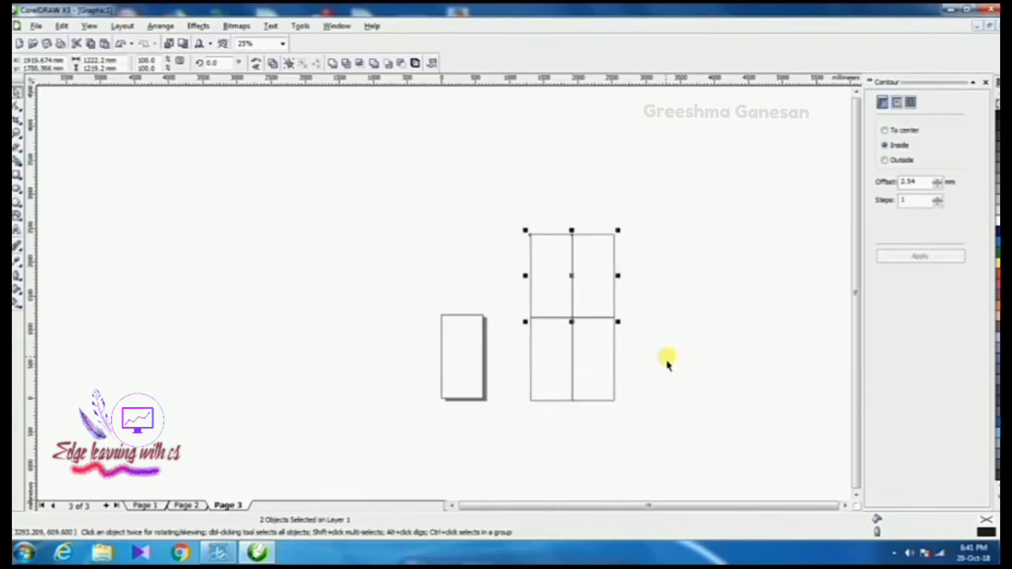
pyautogui.press('Down')
pyautogui.press('Down')
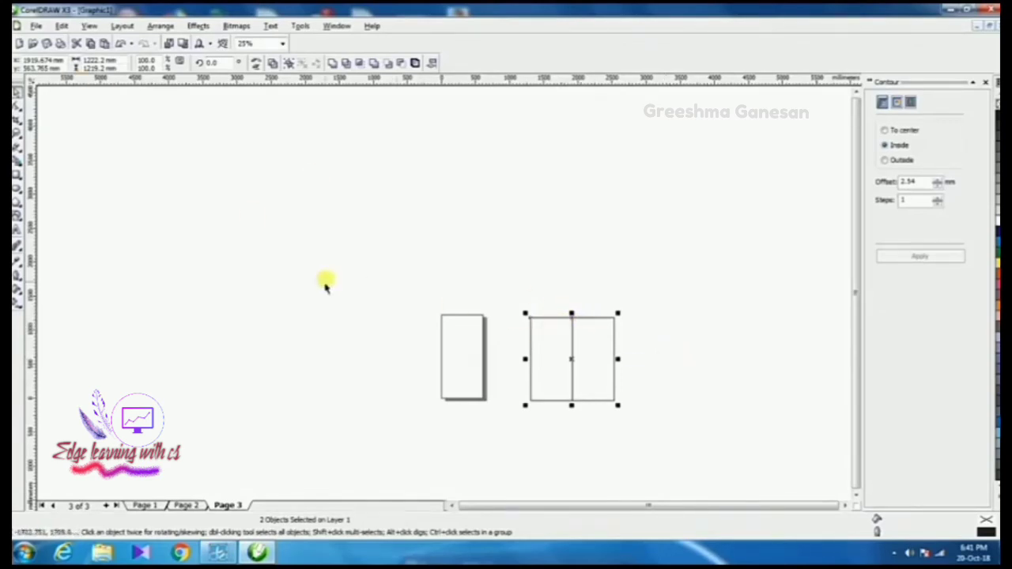
# Copy the rectangle pair's height and set the nudge offset to that height plus the 3 mm gap, 1222.2 mm.
pyautogui.moveTo(131, 67); pyautogui.dragTo(53, 63)
pyautogui.hotkey('ctrl', 'c')
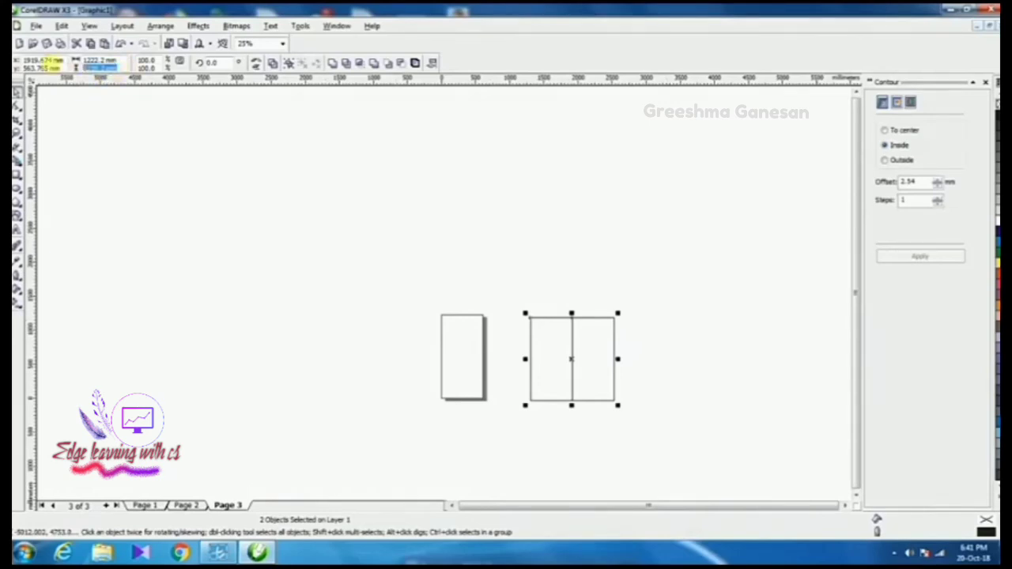
pyautogui.click(369, 197)
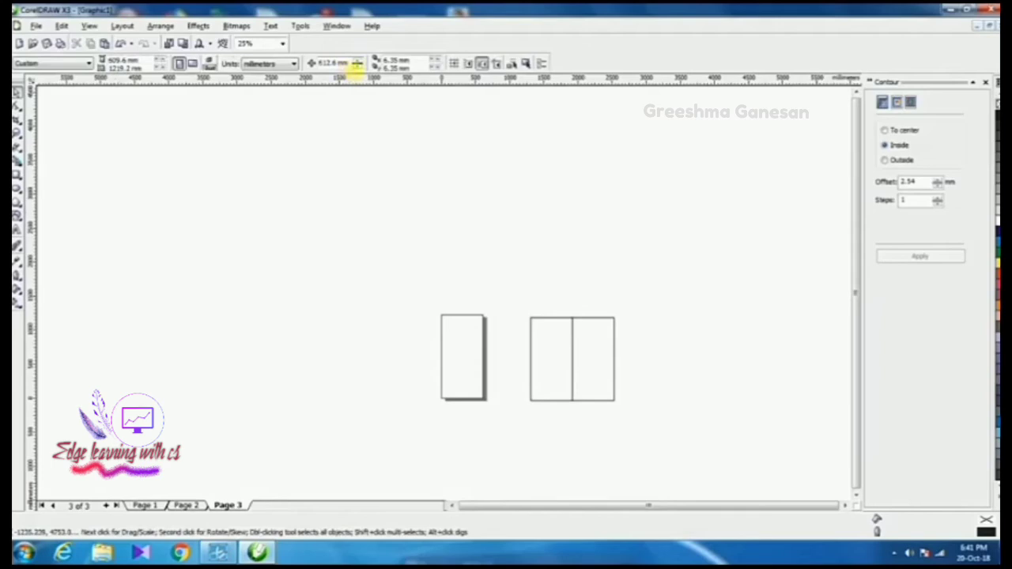
pyautogui.moveTo(356, 67); pyautogui.dragTo(294, 61)
pyautogui.hotkey('ctrl', 'v')
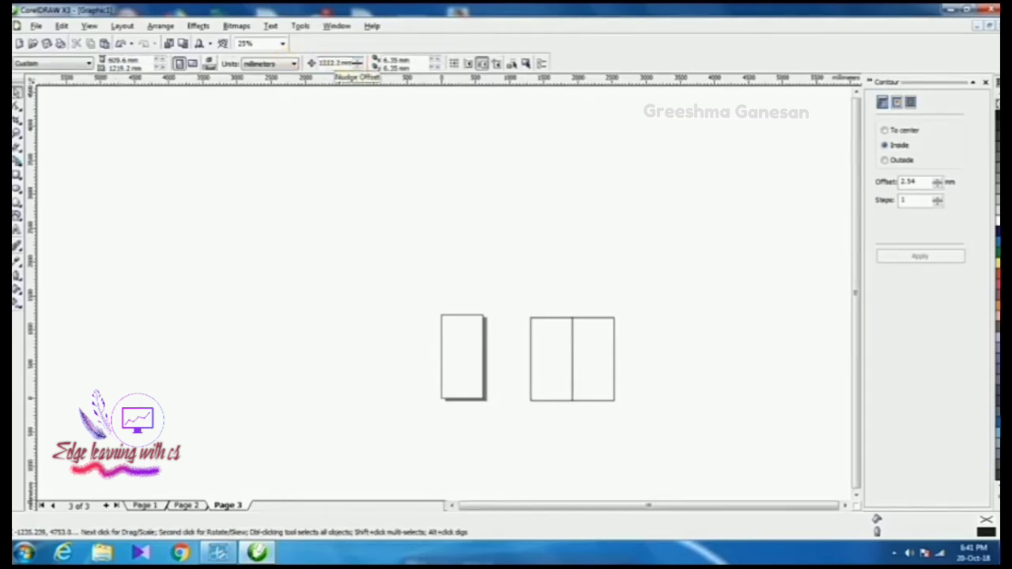
# Duplicate the pair of rectangles upward by the 1222.2 mm nudge offset and inspect the gap between the two rows.
pyautogui.click(538, 356)
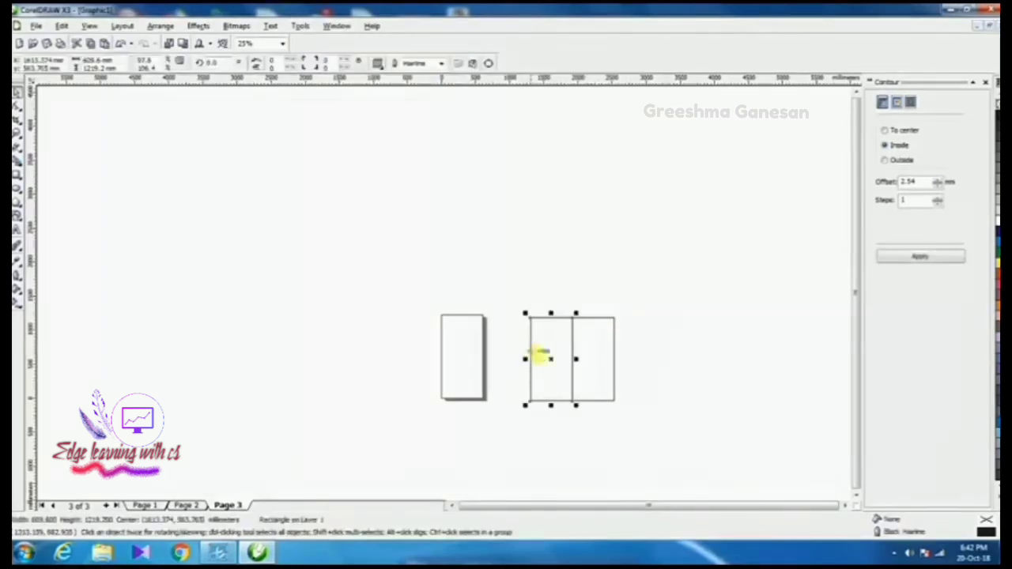
pyautogui.keyDown('shift'); pyautogui.click(615, 370); pyautogui.keyUp('shift')
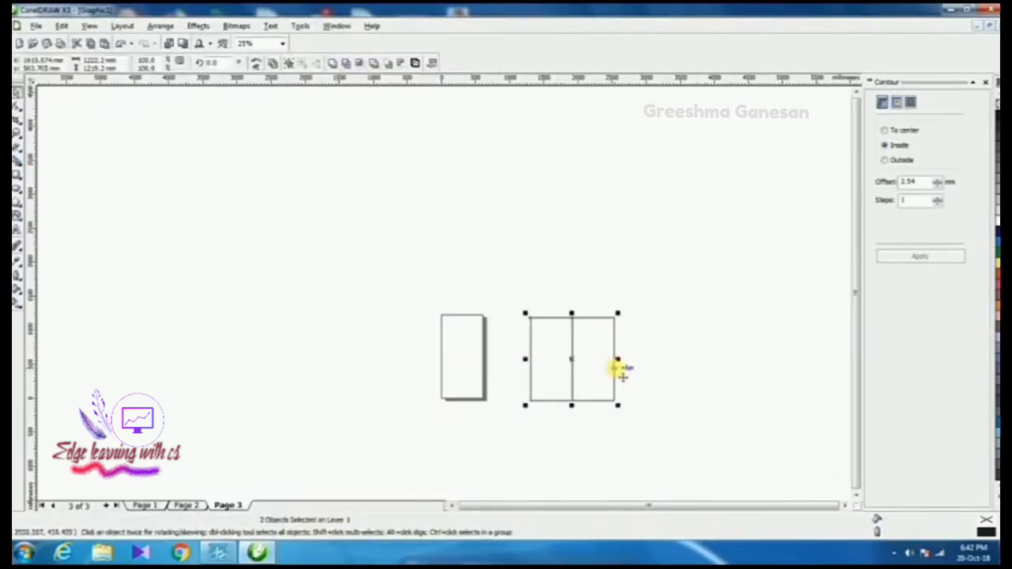
pyautogui.hotkey('ctrl', 'd')
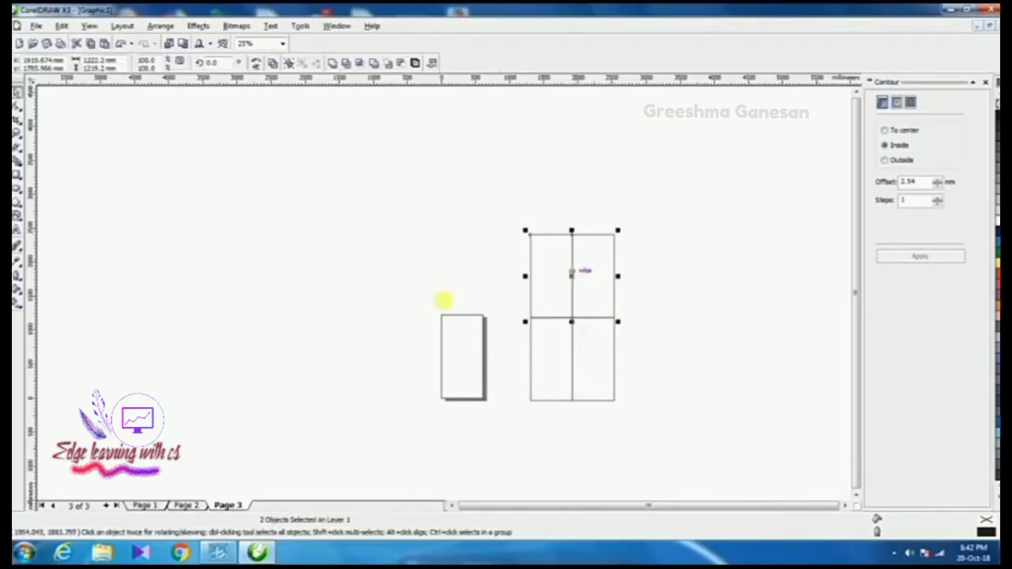
pyautogui.scroll(3, 443, 301)
pyautogui.scroll(3, 451, 310)
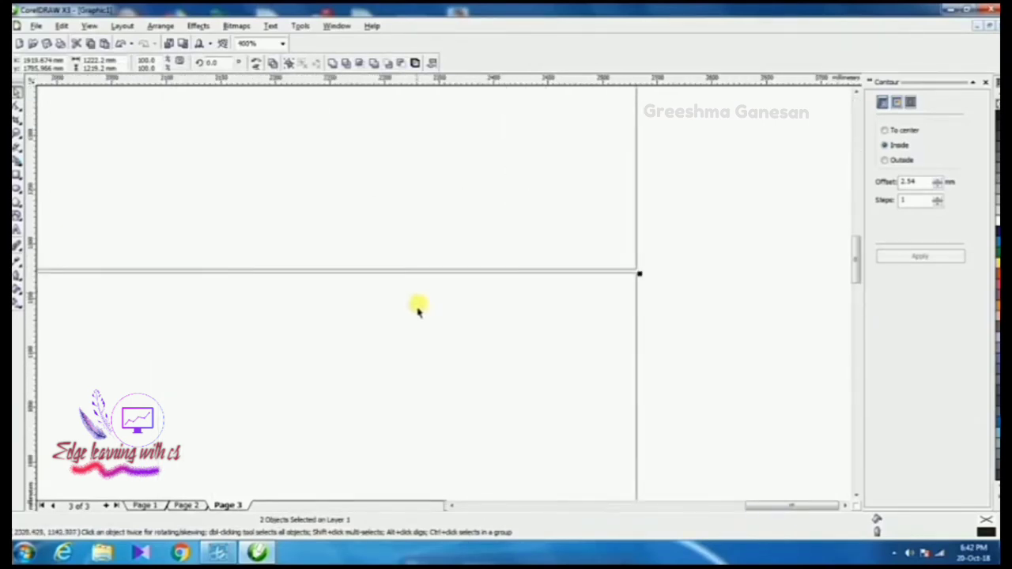
pyautogui.click(741, 298)
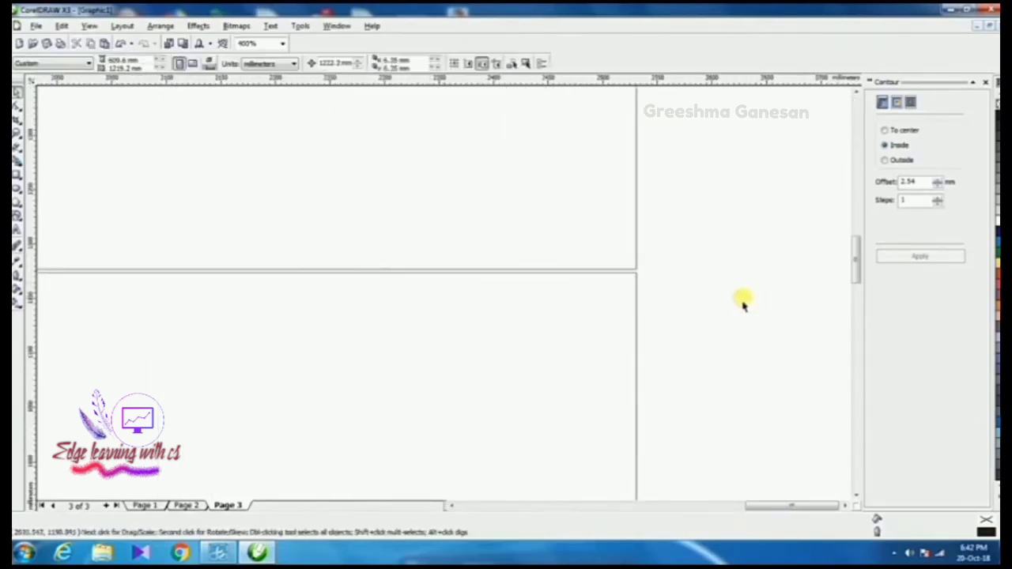
pyautogui.scroll(-2, 445, 299)
pyautogui.scroll(-1, 445, 299)
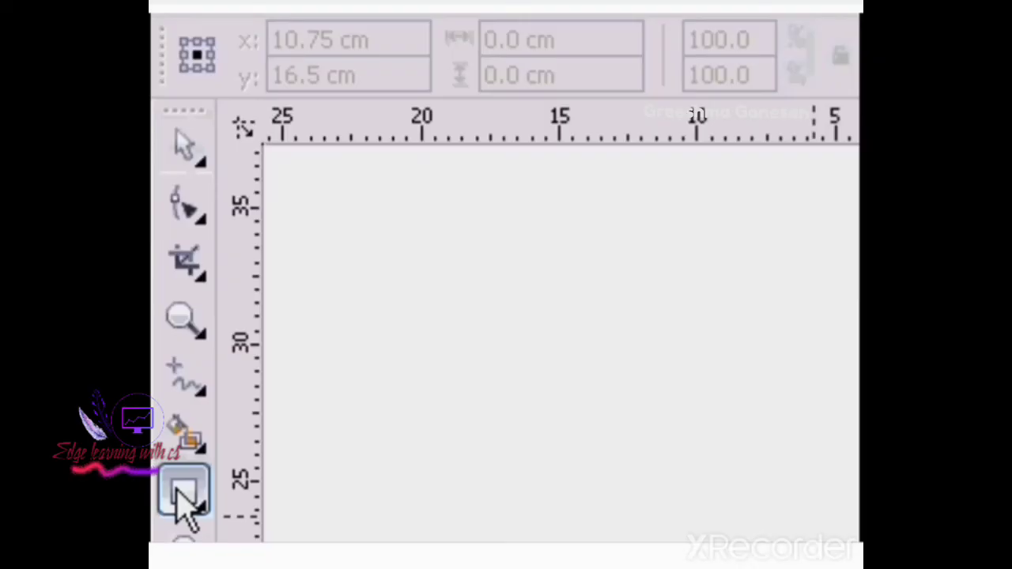
# Draw a rectangle about 17.4 by 10.7 cm and round all four corners equally with the Shape tool.
pyautogui.click(182, 491)
pyautogui.moveTo(538, 387); pyautogui.dragTo(788, 482)
pyautogui.click(186, 206)
pyautogui.moveTo(307, 189); pyautogui.dragTo(307, 235)
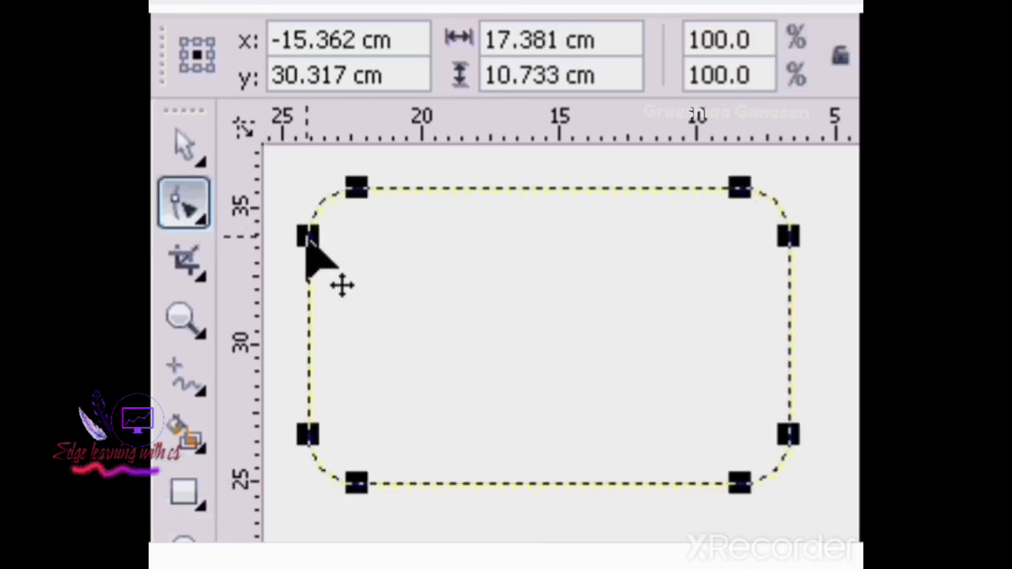
pyautogui.click(184, 146)
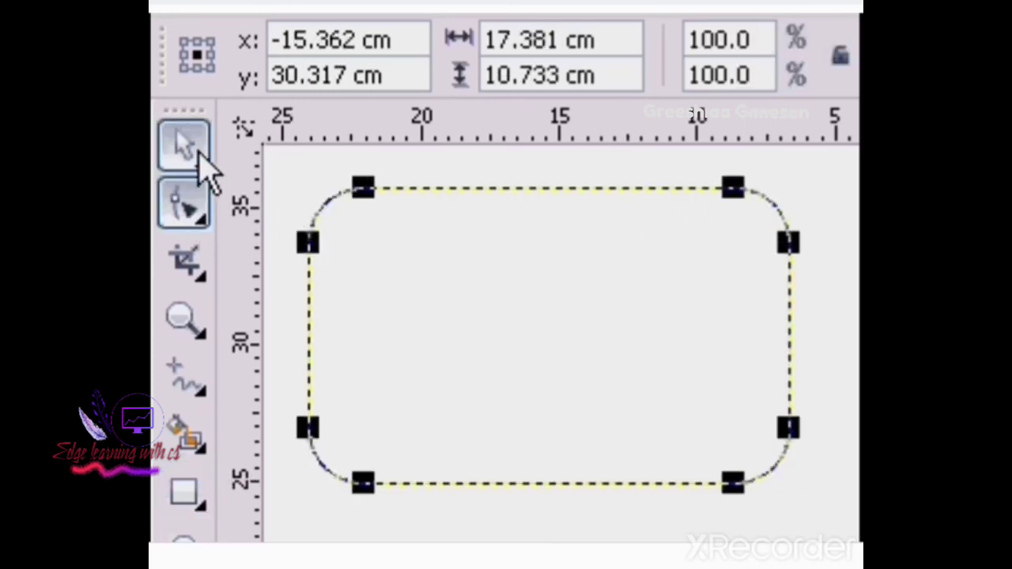
pyautogui.click(273, 159)
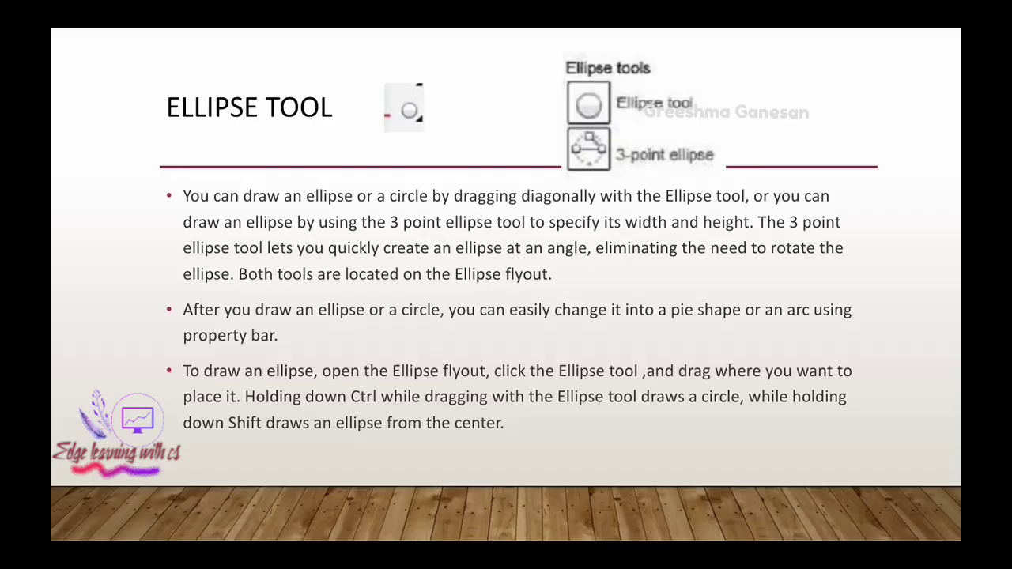
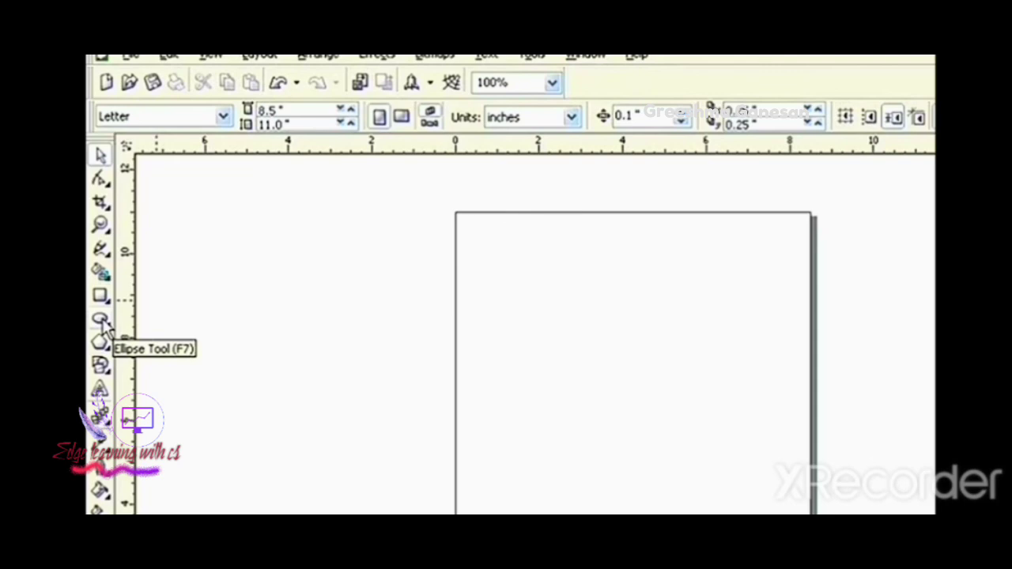
# Draw an ellipse about 7.3 by 2.6 inches near the page's upper edge and a circle about 4 inches across below it.
pyautogui.click(100, 320)
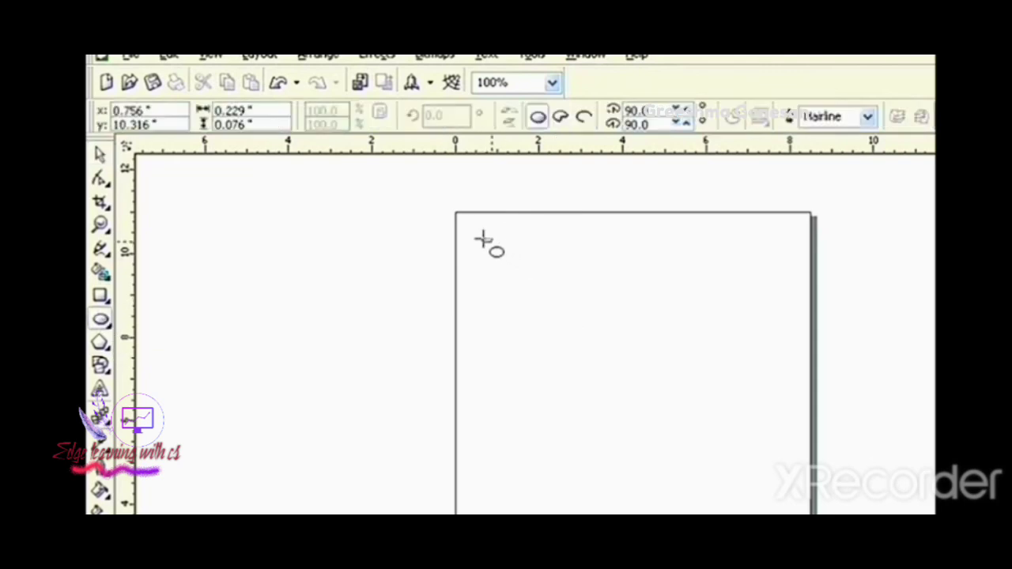
pyautogui.moveTo(482, 241); pyautogui.dragTo(786, 348)
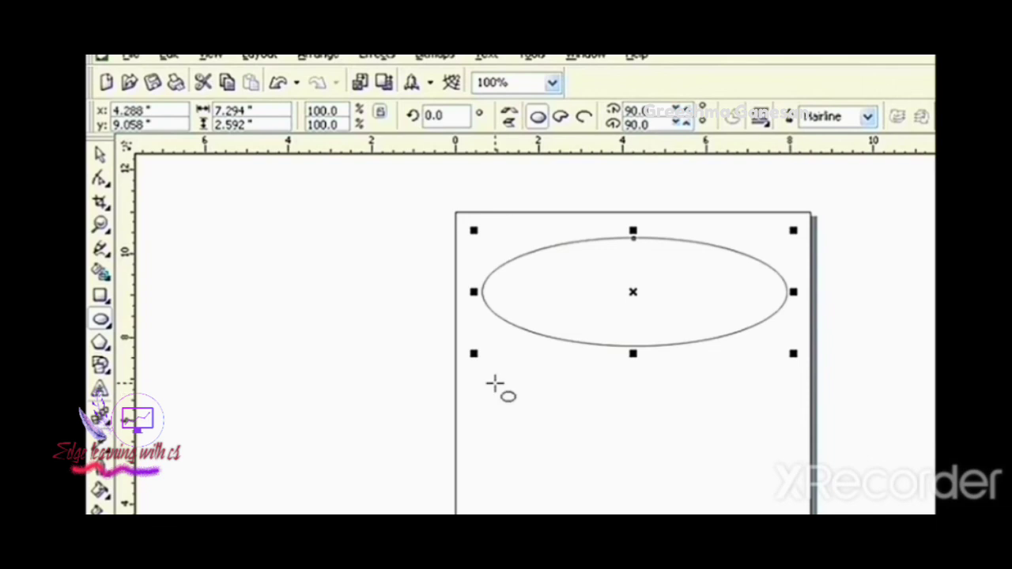
pyautogui.moveTo(494, 383); pyautogui.dragTo(654, 549)
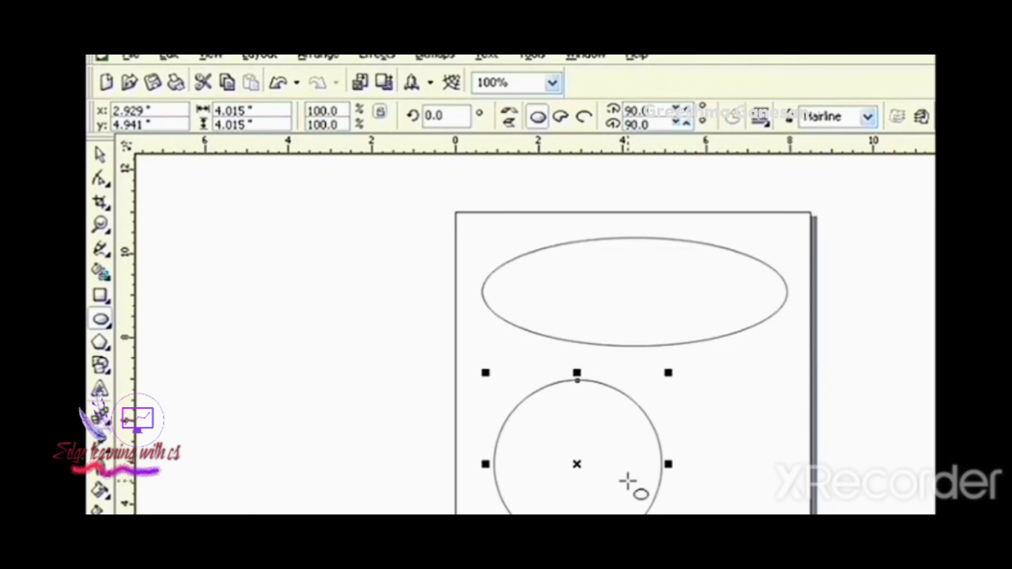
# Turn the circle into a pie with an ending angle of 200 degrees and reverse its direction.
pyautogui.click(562, 117)
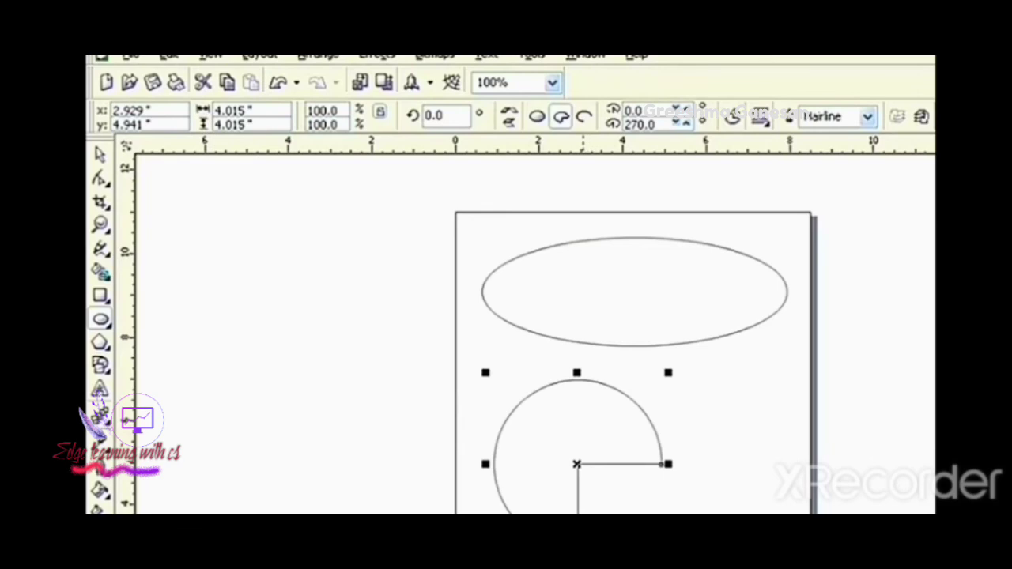
pyautogui.doubleClick(657, 125)
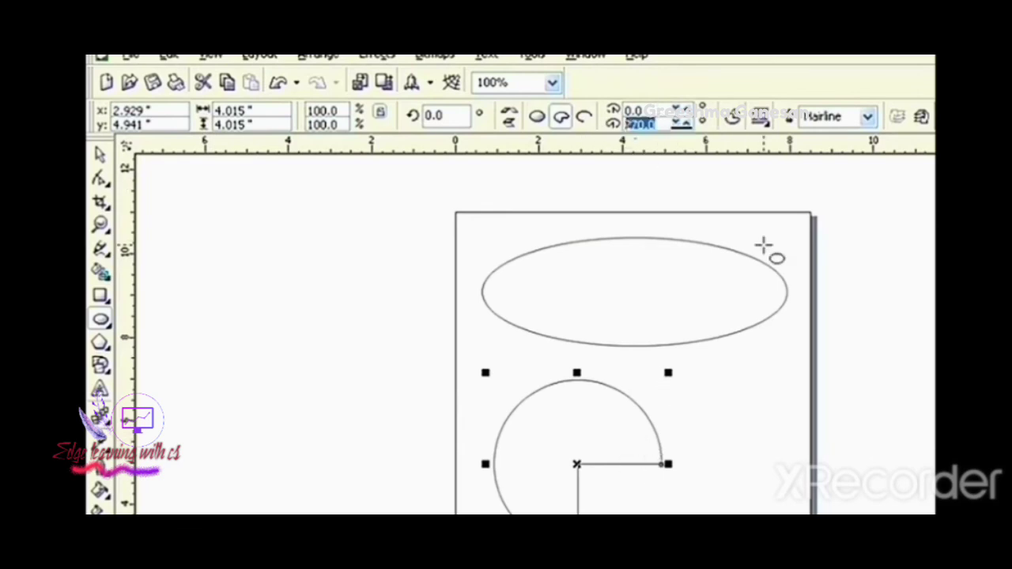
pyautogui.write('200')
pyautogui.press('Return')
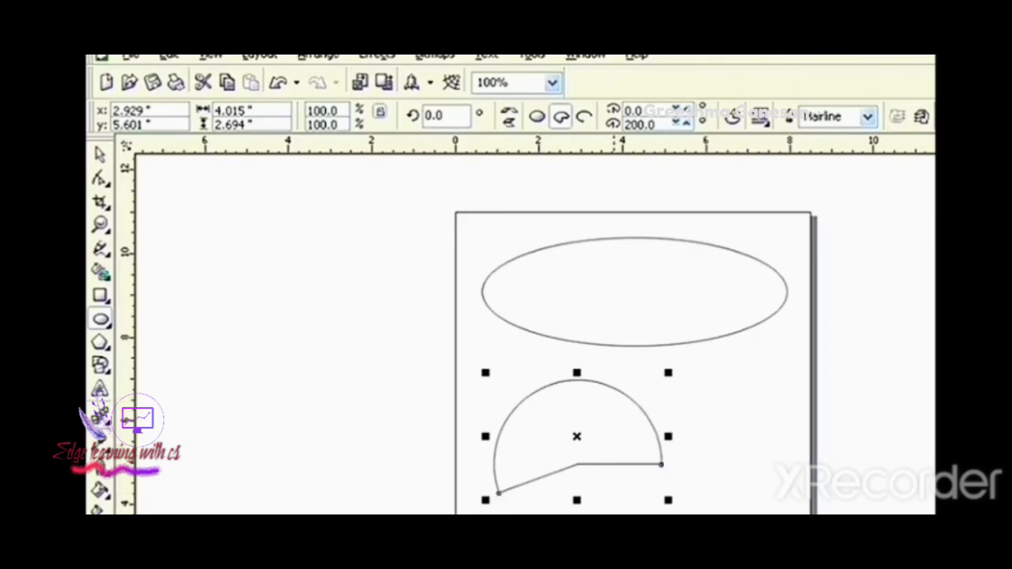
pyautogui.click(734, 117)
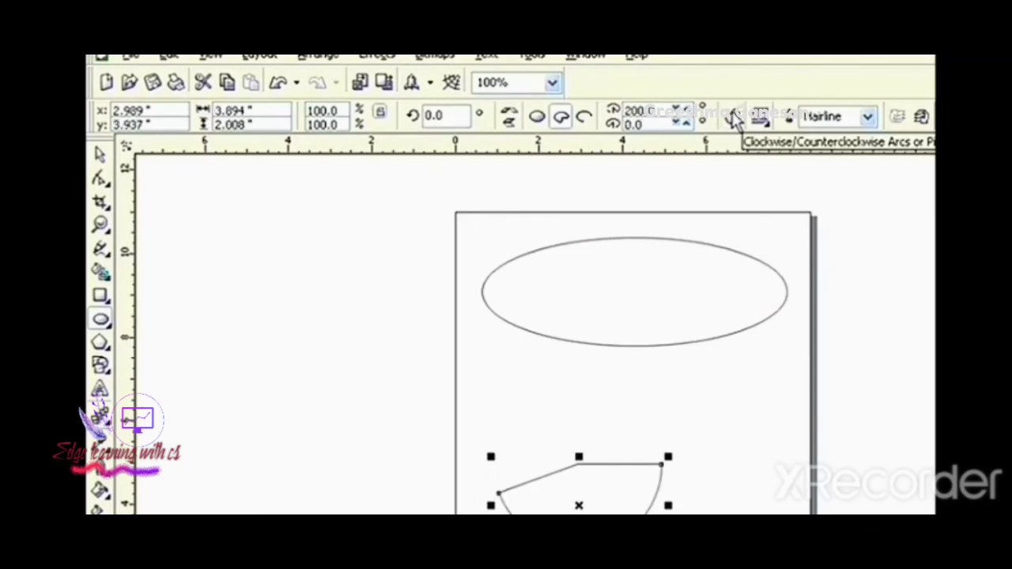
# Undo the pie conversion, its angle change and the direction reversal.
pyautogui.hotkey('ctrl', 'z')
pyautogui.hotkey('ctrl', 'z')
pyautogui.hotkey('ctrl', 'z')
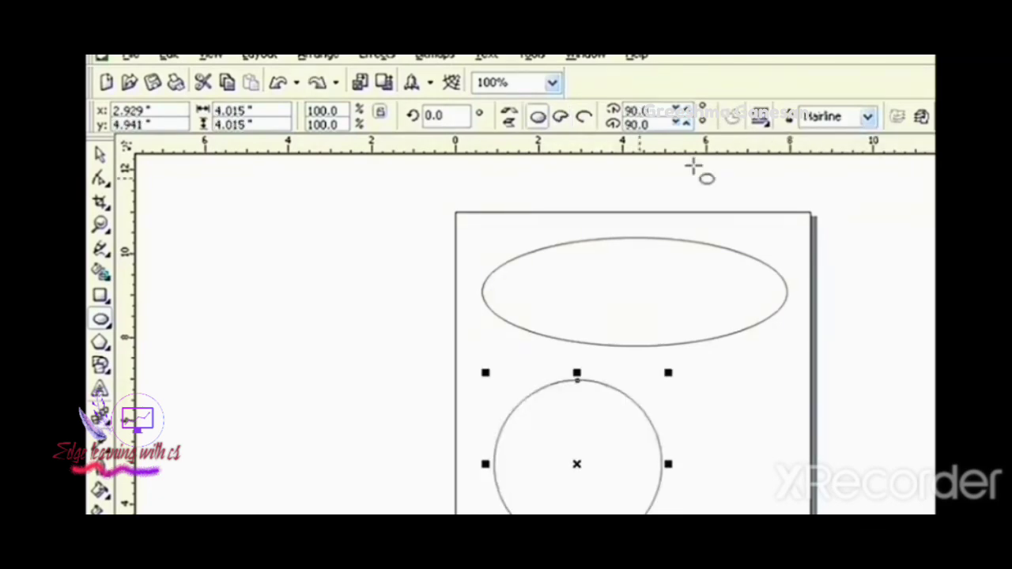
# Turn the circle into an arc with an ending angle of 200 degrees and reverse its direction.
pyautogui.click(584, 119)
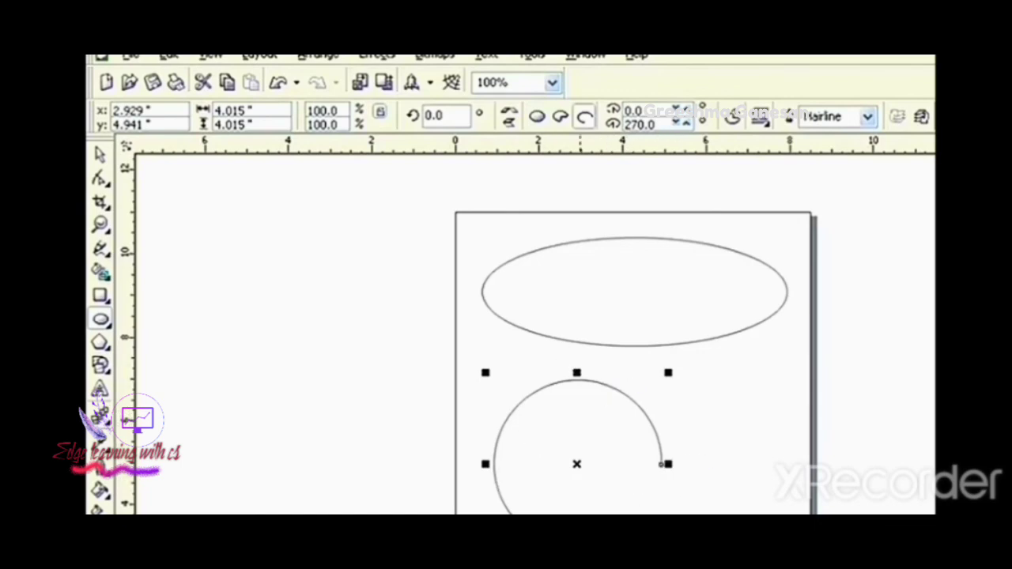
pyautogui.doubleClick(642, 124)
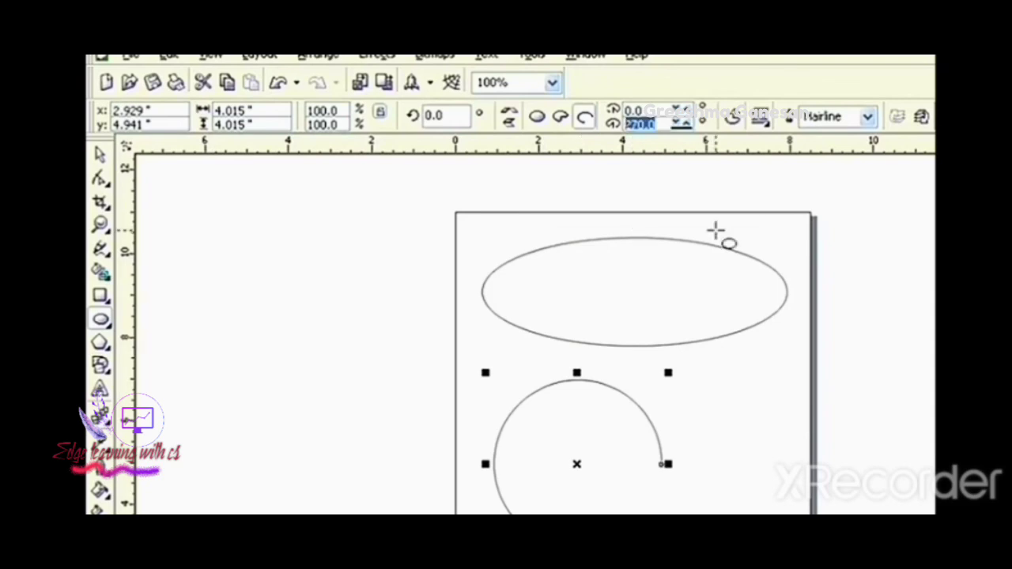
pyautogui.write('200')
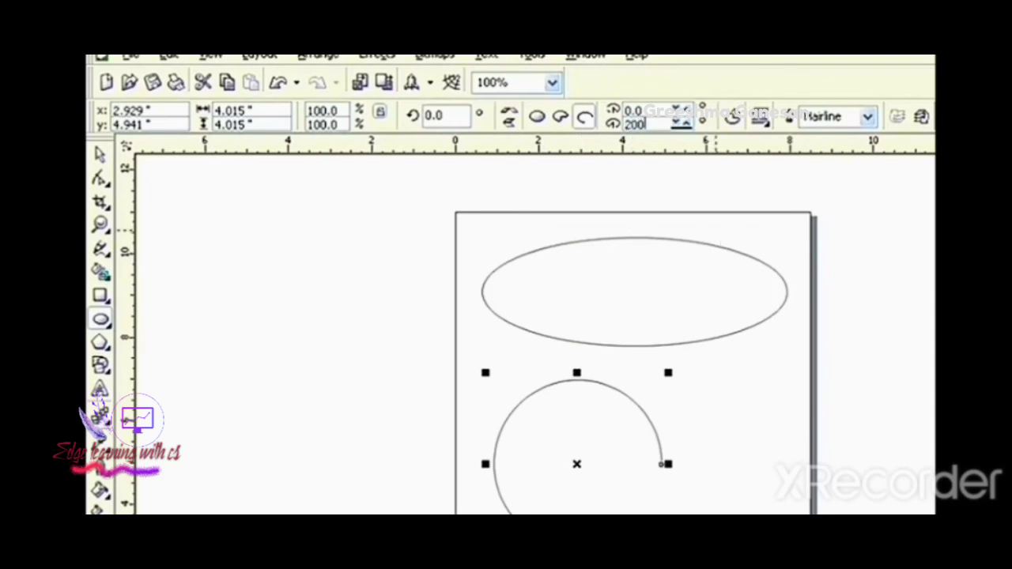
pyautogui.press('Return')
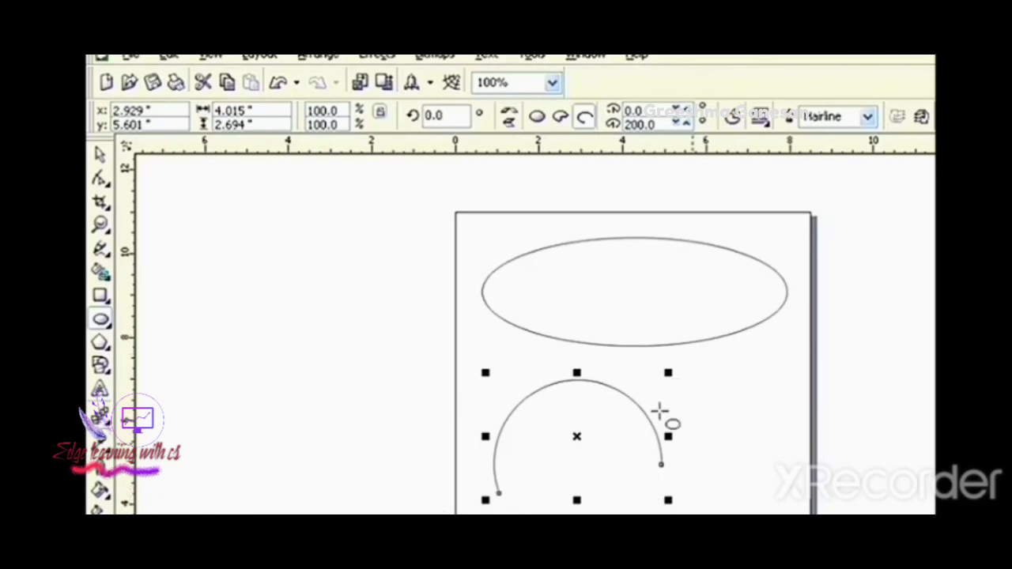
pyautogui.click(739, 118)
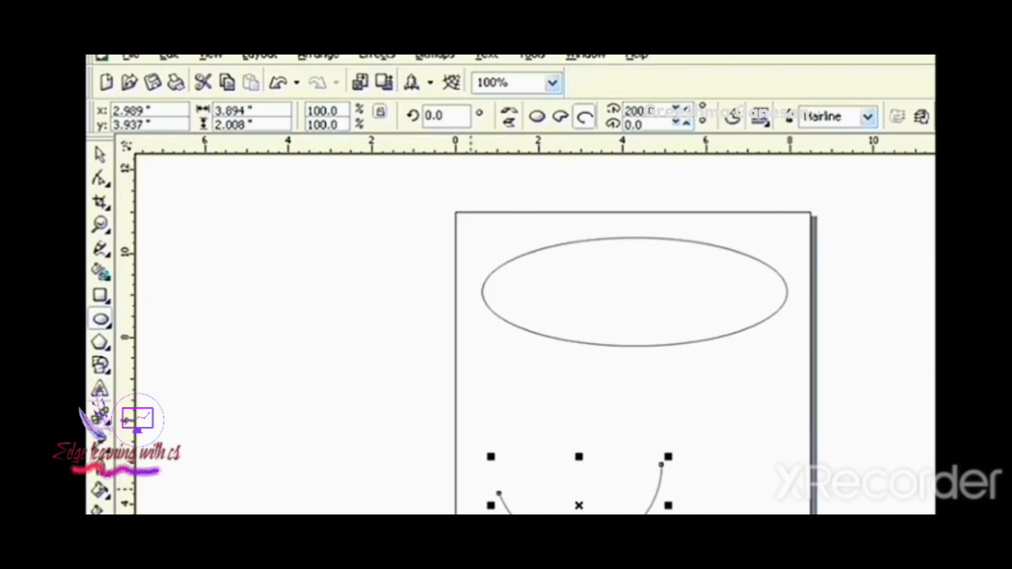
# Undo the arc conversion, its angle change and the direction reversal, and deselect the circle.
pyautogui.hotkey('ctrl', 'z')
pyautogui.hotkey('ctrl', 'z')
pyautogui.hotkey('ctrl', 'z')
pyautogui.press('space')
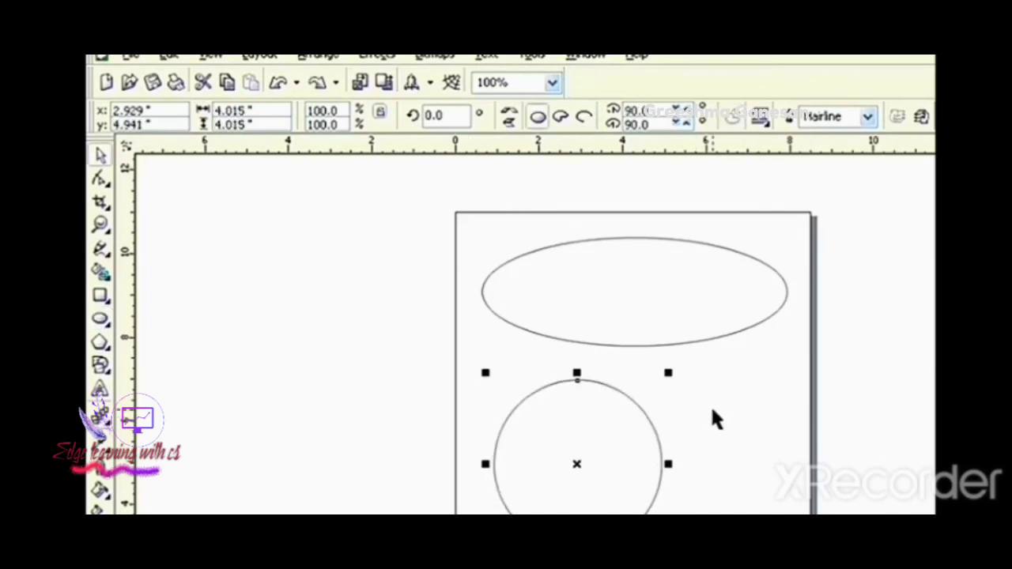
pyautogui.click(712, 409)
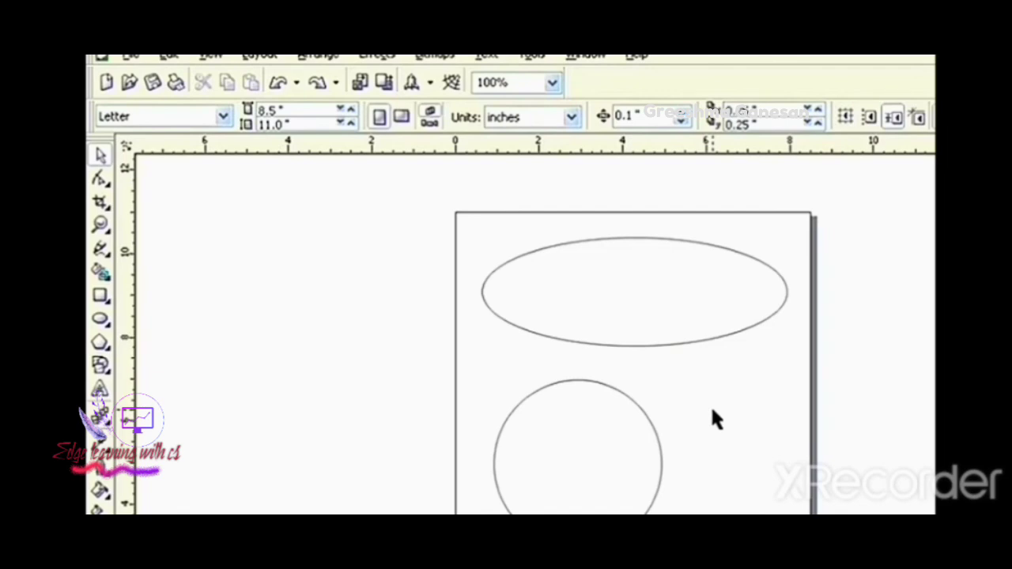
# Open the circle into a pie by its node with the Shape tool, and change it to an arc ending at about 327.5 degrees.
pyautogui.click(597, 433)
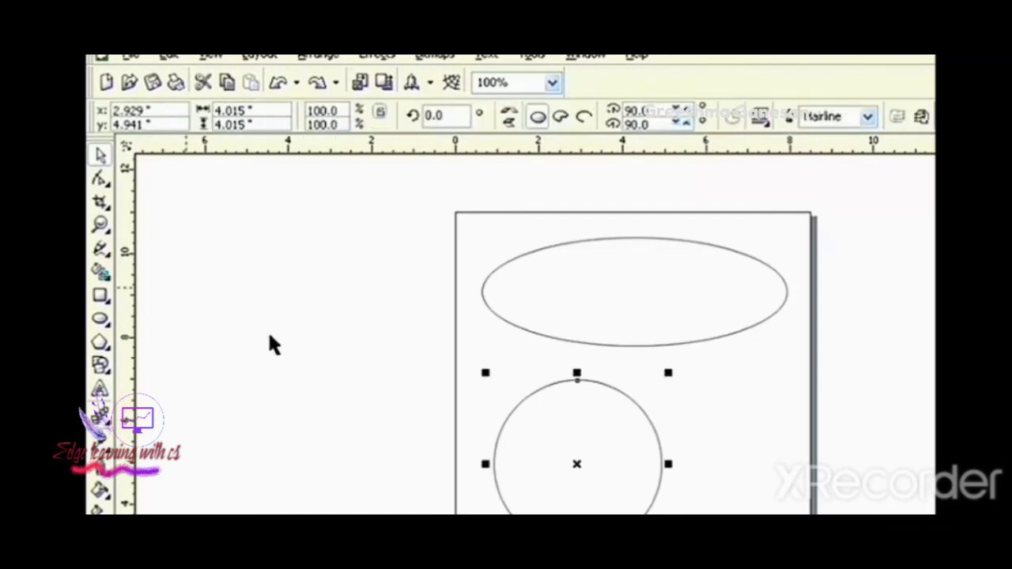
pyautogui.click(102, 180)
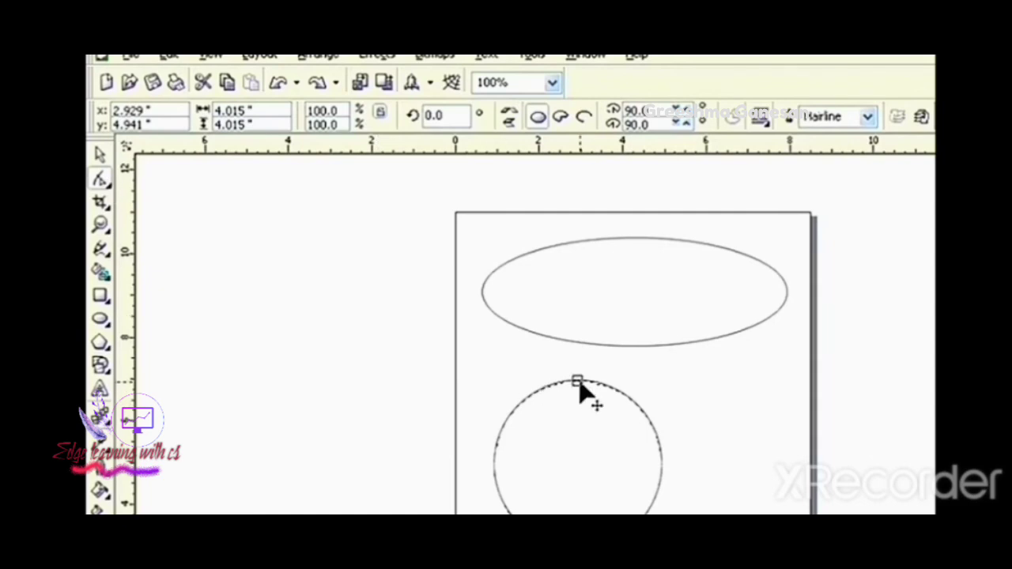
pyautogui.moveTo(579, 386); pyautogui.dragTo(637, 500)
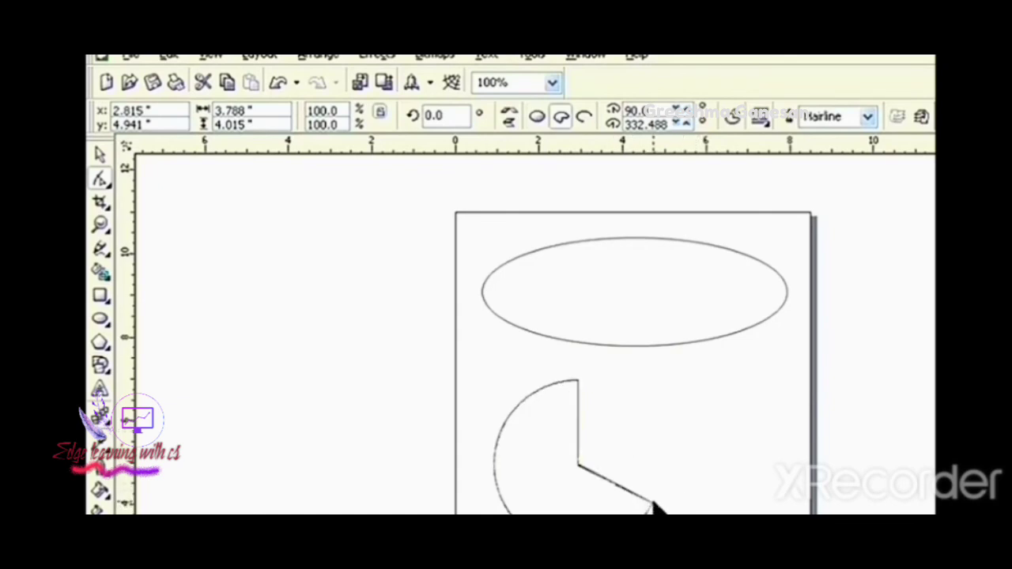
pyautogui.click(653, 503)
pyautogui.moveTo(652, 504); pyautogui.dragTo(648, 508)
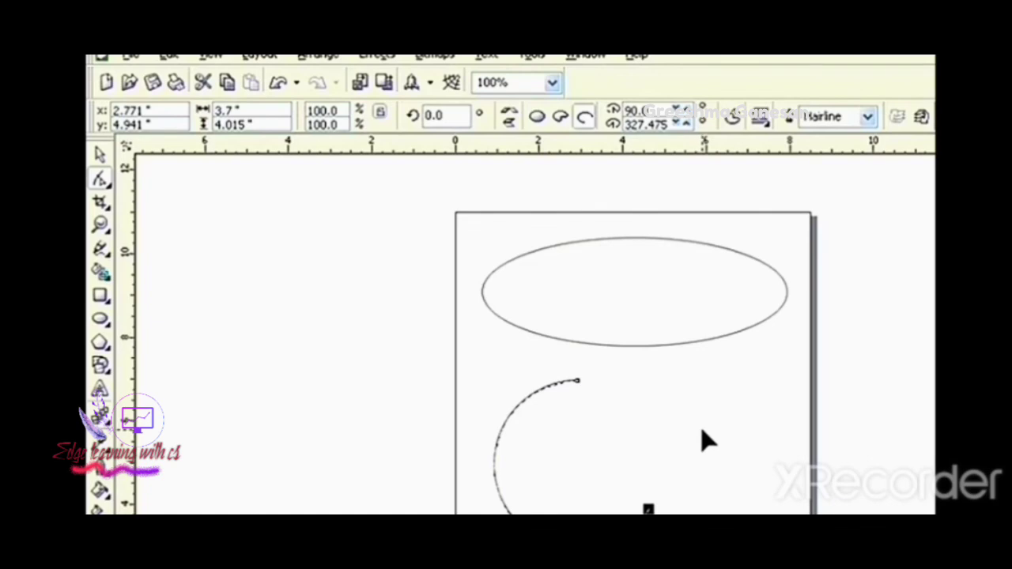
# Open the upper ellipse into a pie by its node with the Shape tool, ending at about 340 degrees.
pyautogui.press('space')
pyautogui.click(657, 342)
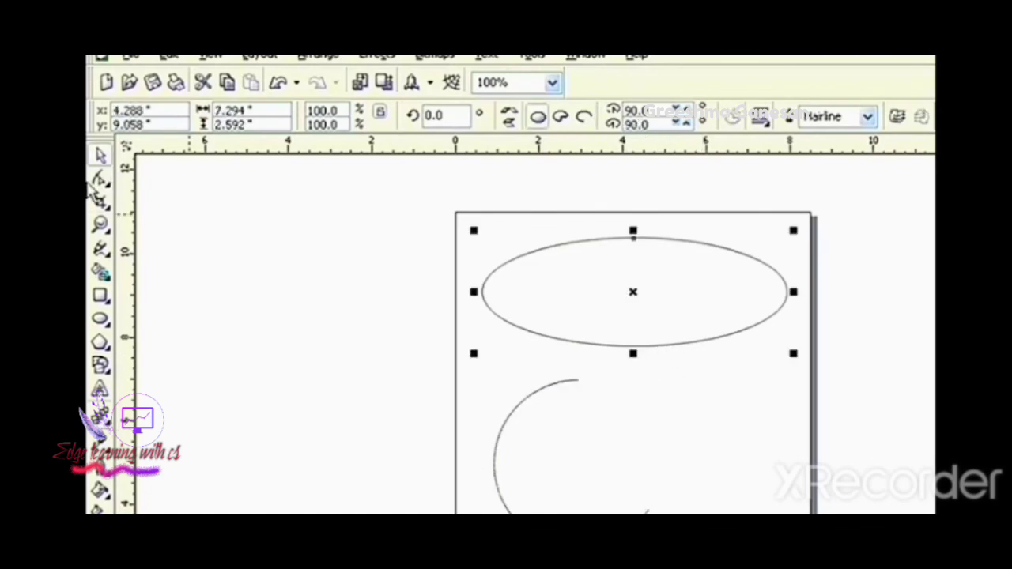
pyautogui.click(101, 181)
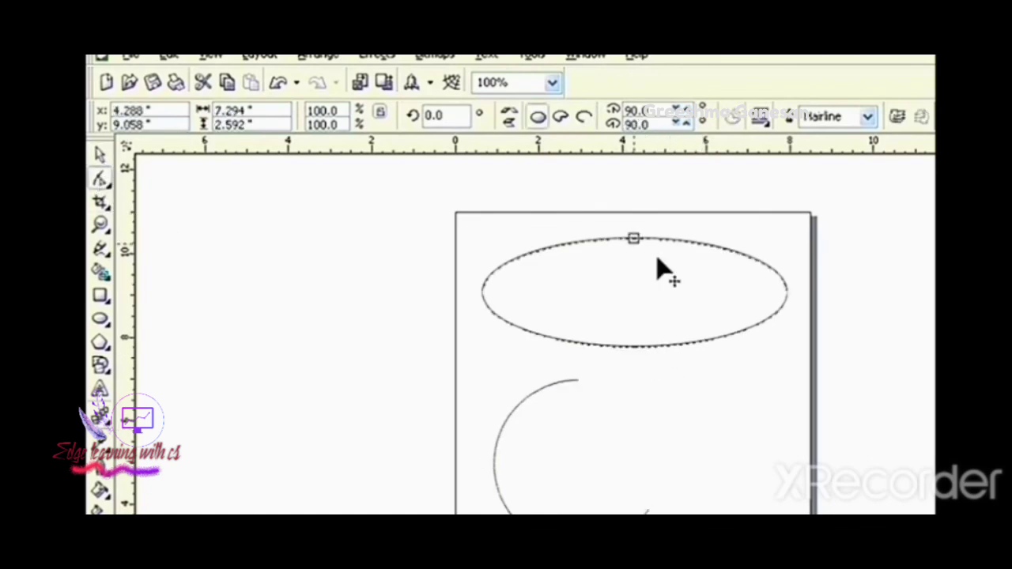
pyautogui.moveTo(635, 241); pyautogui.dragTo(757, 314)
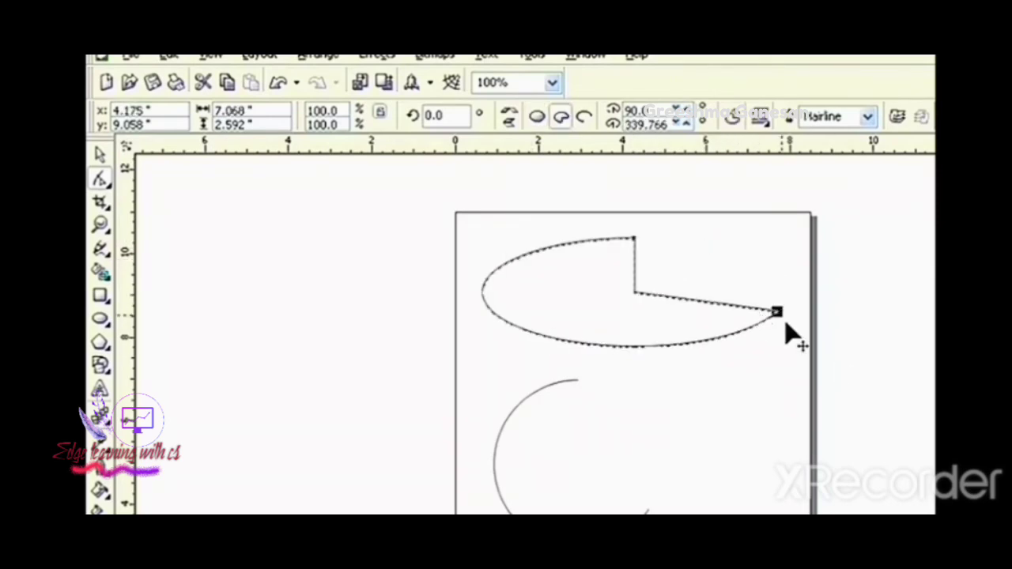
# Change the upper ellipse from a pie to an arc ending at about 327.7 degrees, and delete both arcs from the page.
pyautogui.moveTo(777, 314); pyautogui.dragTo(780, 332)
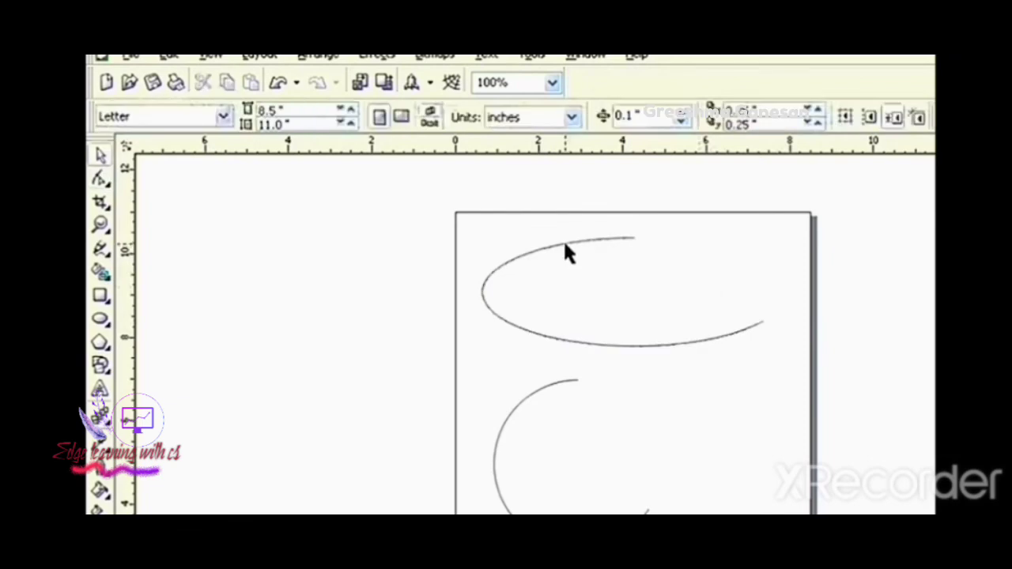
pyautogui.click(565, 246)
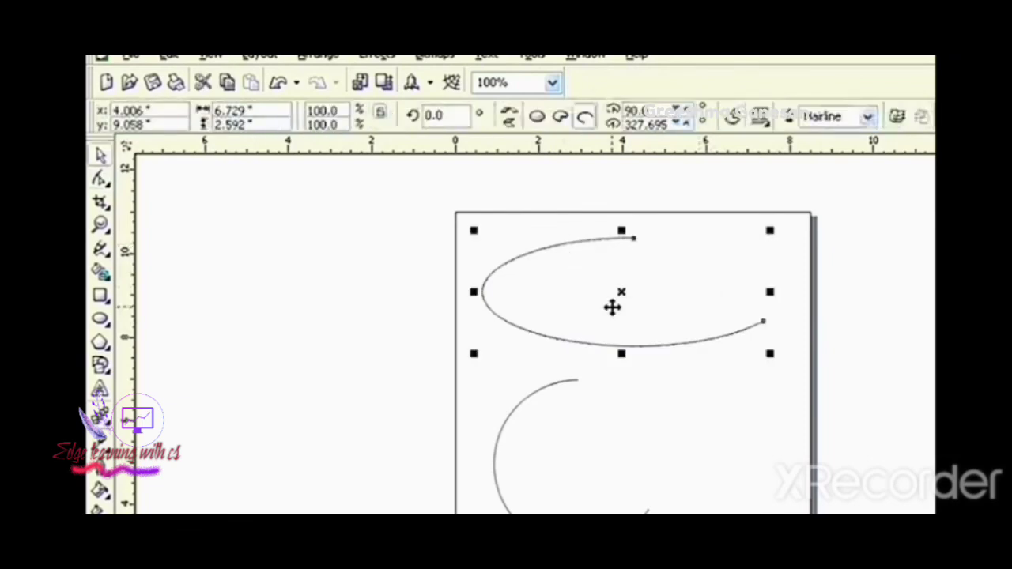
pyautogui.press('Delete')
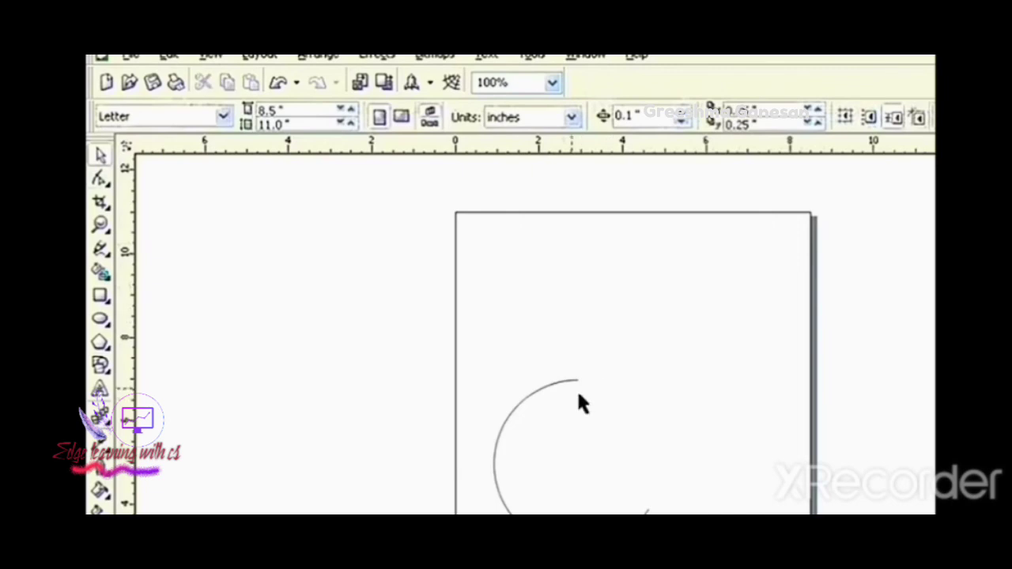
pyautogui.click(567, 381)
pyautogui.press('Delete')
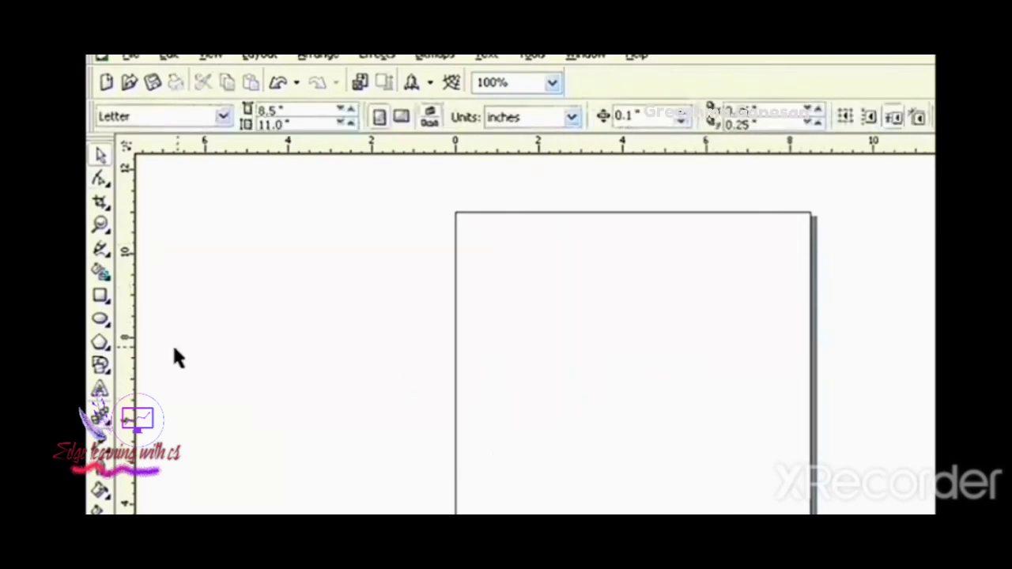
# Draw a narrow slanted ellipse spanning about 2.8 by 4.7 inches with the 3 Point Ellipse tool, and delete it.
pyautogui.click(101, 320)
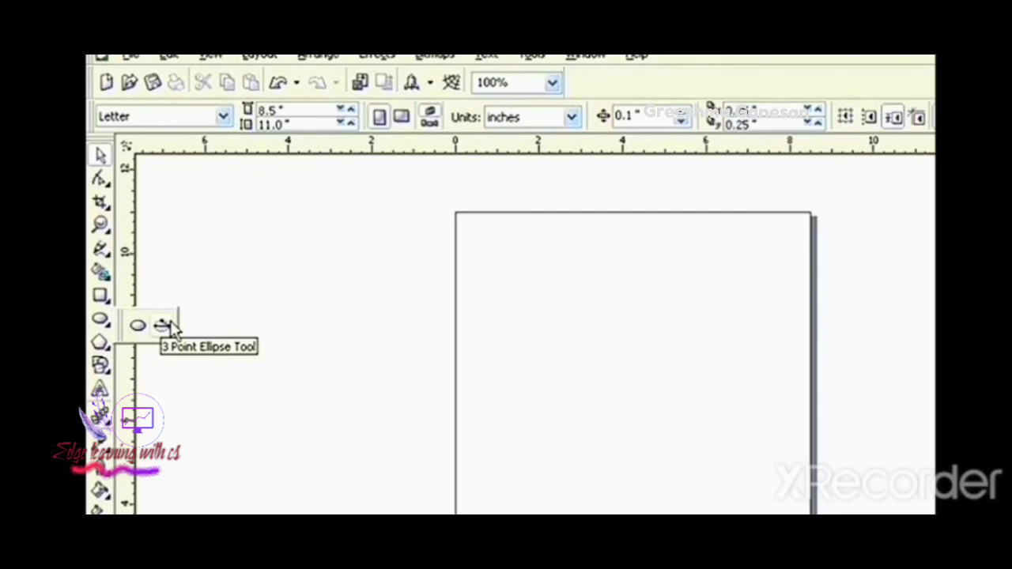
pyautogui.click(167, 326)
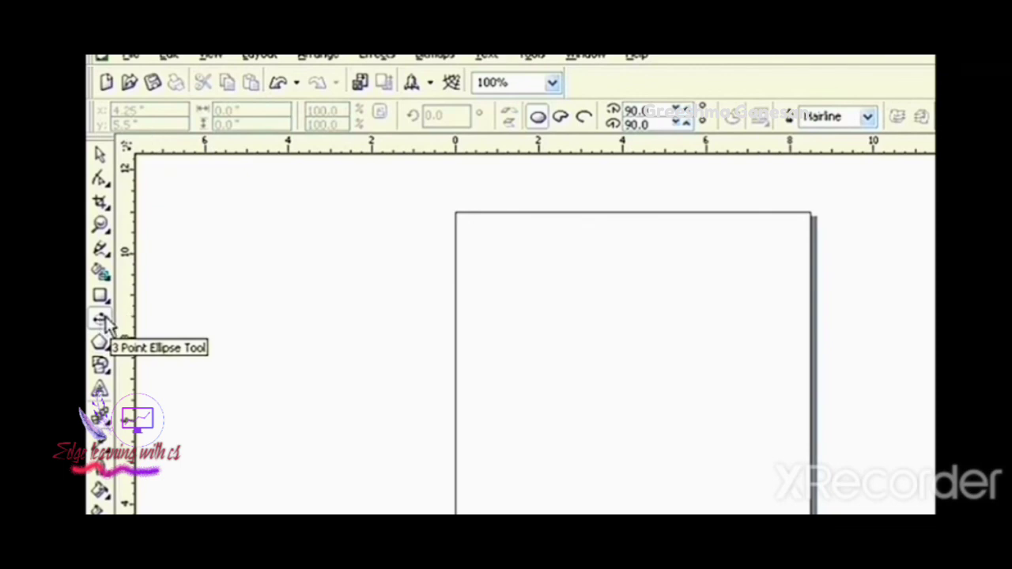
pyautogui.moveTo(495, 245); pyautogui.dragTo(607, 443)
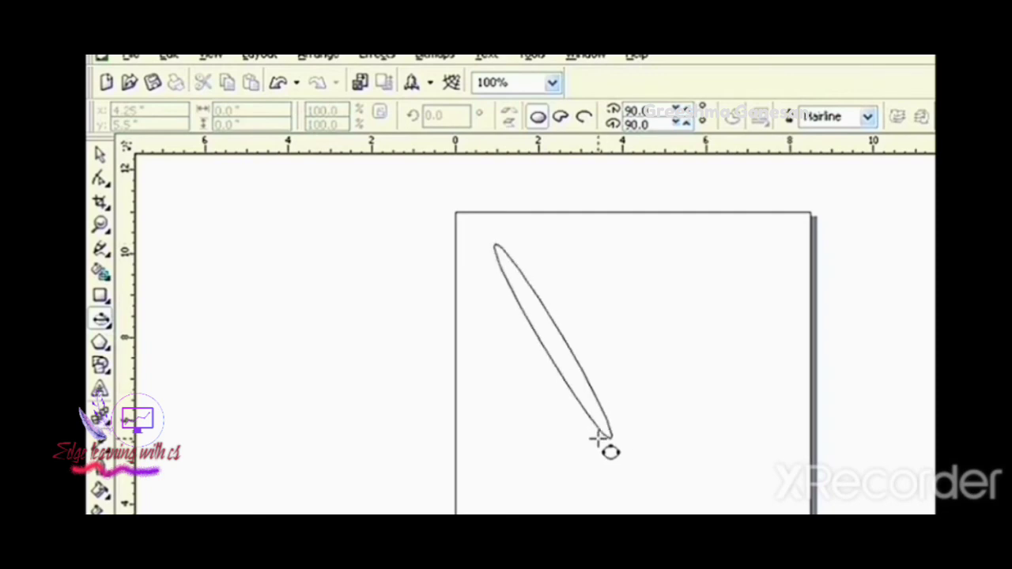
pyautogui.click(542, 289)
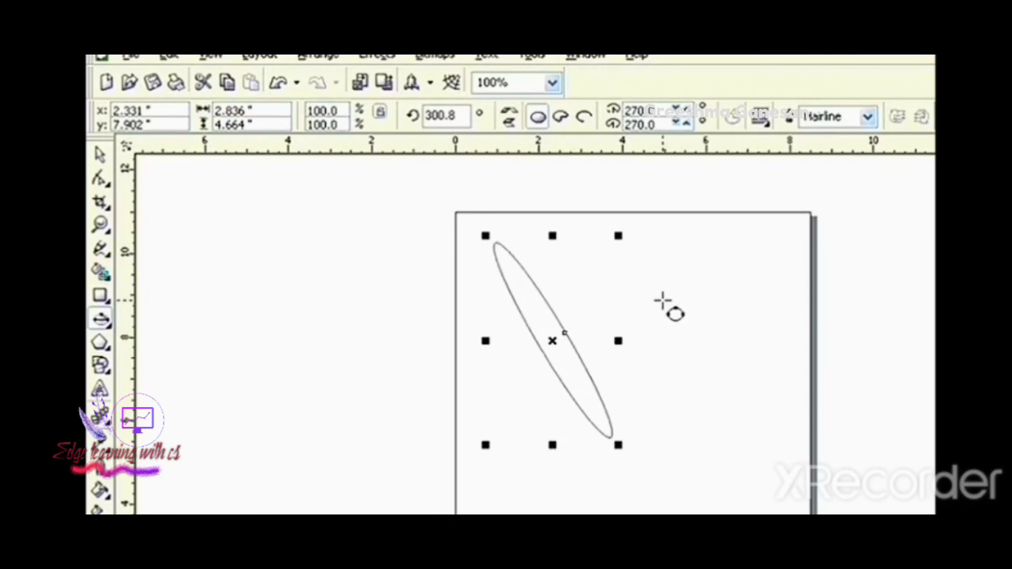
pyautogui.press('Delete')
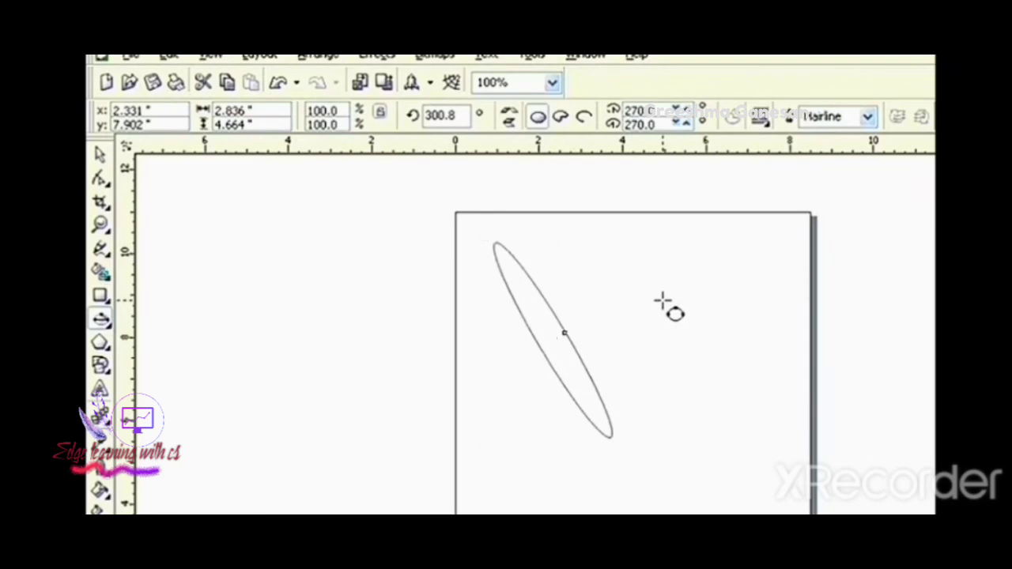
# Draw a square about 2.7 inches per side on the page and rotate it about 48.7 degrees around its centre.
pyautogui.click(102, 296)
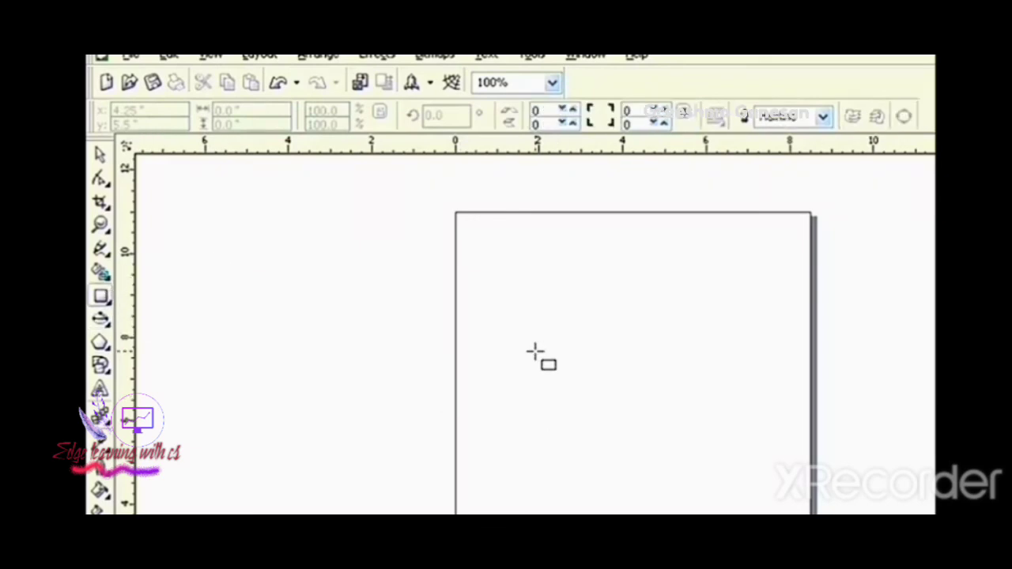
pyautogui.moveTo(535, 353); pyautogui.dragTo(650, 466)
pyautogui.click(99, 154)
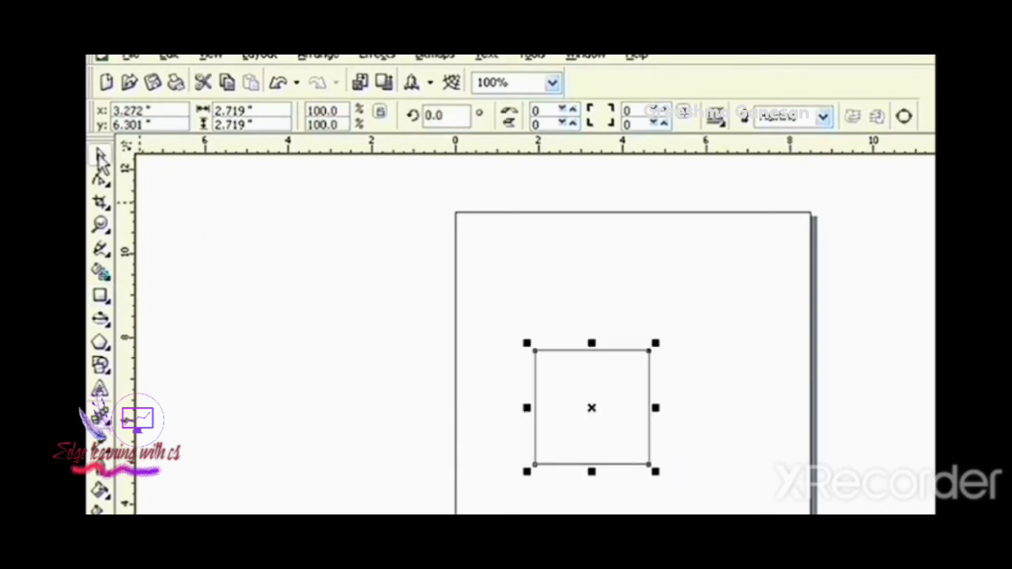
pyautogui.click(592, 407)
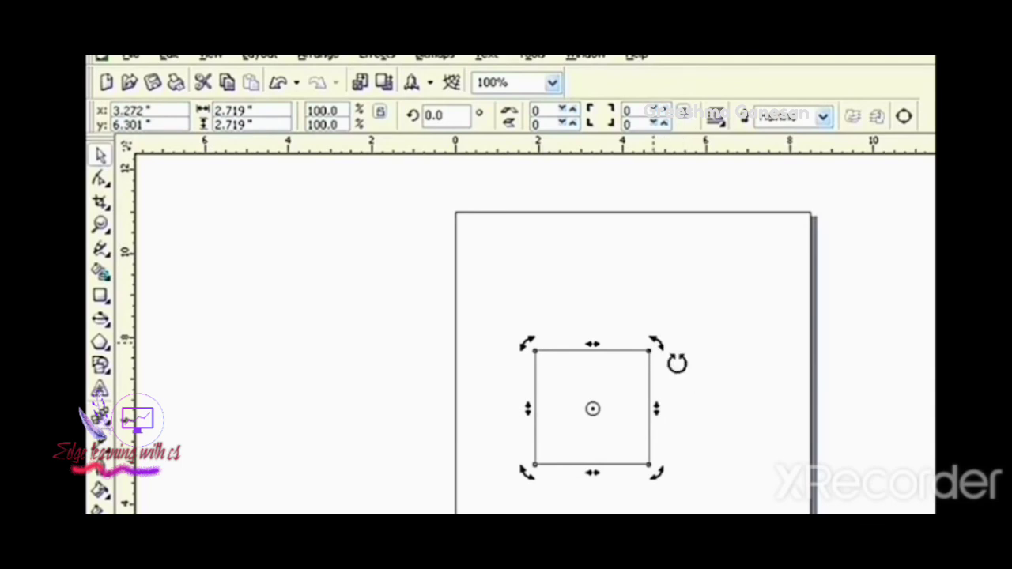
pyautogui.moveTo(657, 346); pyautogui.dragTo(590, 318)
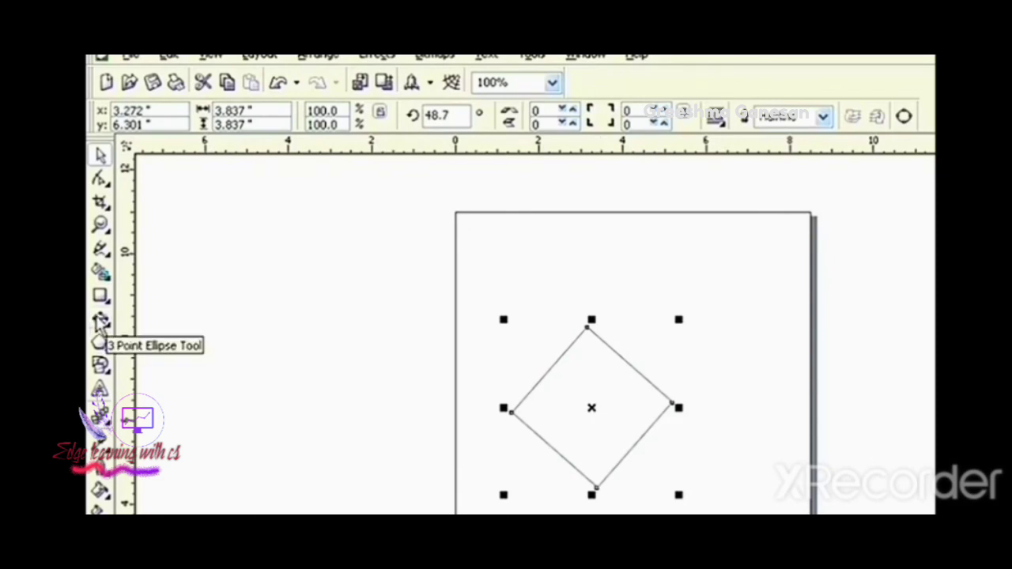
# Draw a 3-point ellipse across the rotated square's upper-right edge, snapping to its two corner nodes, spanning about 3.9 by 4.2 inches.
pyautogui.click(99, 321)
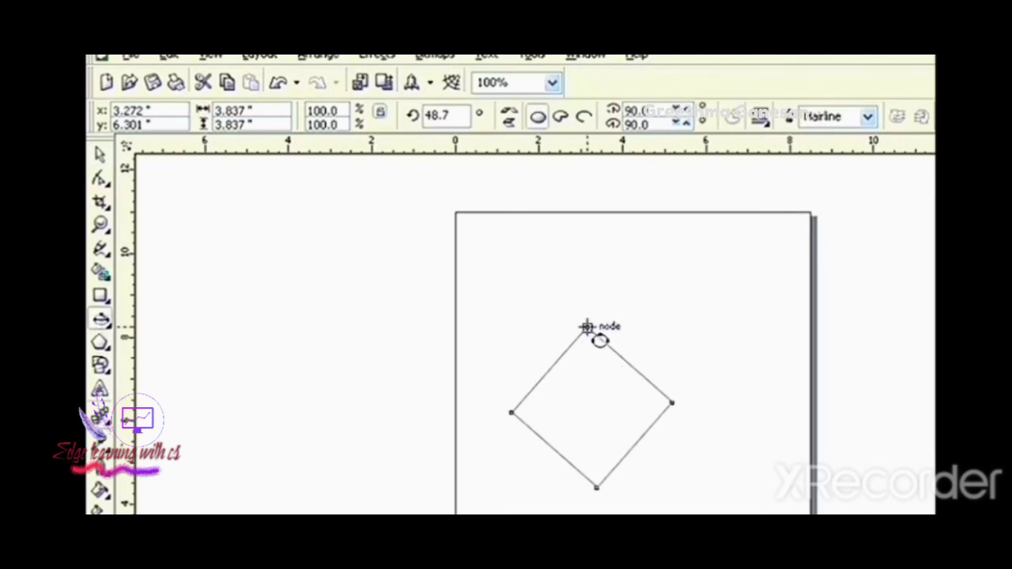
pyautogui.moveTo(587, 328); pyautogui.dragTo(672, 402)
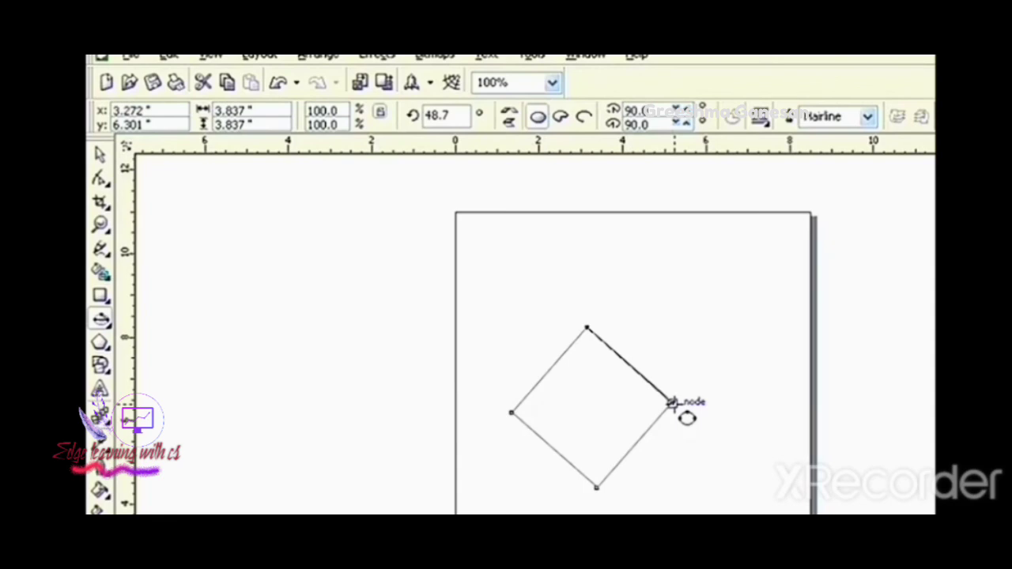
pyautogui.moveTo(674, 404); pyautogui.dragTo(674, 404)
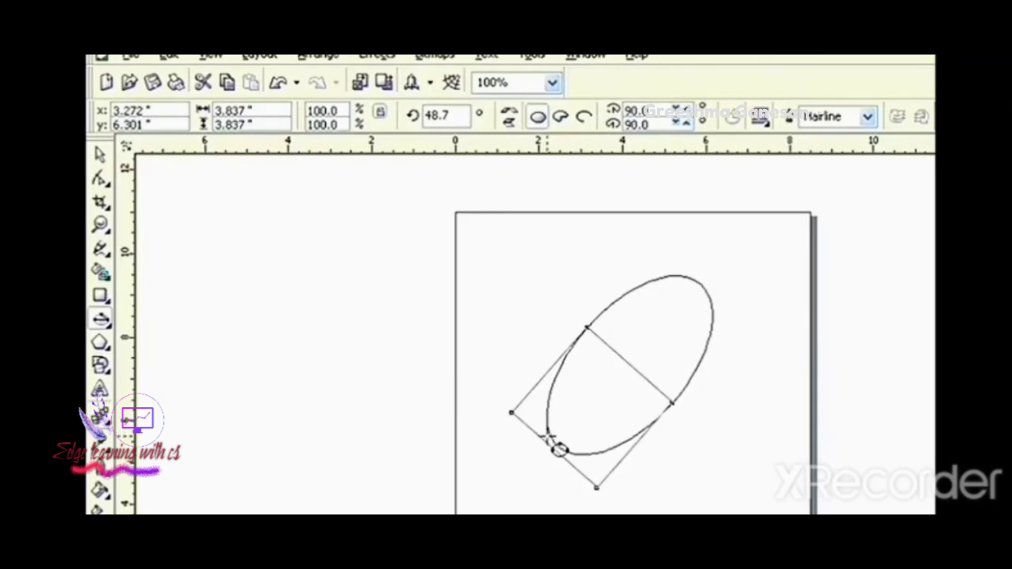
pyautogui.click(558, 447)
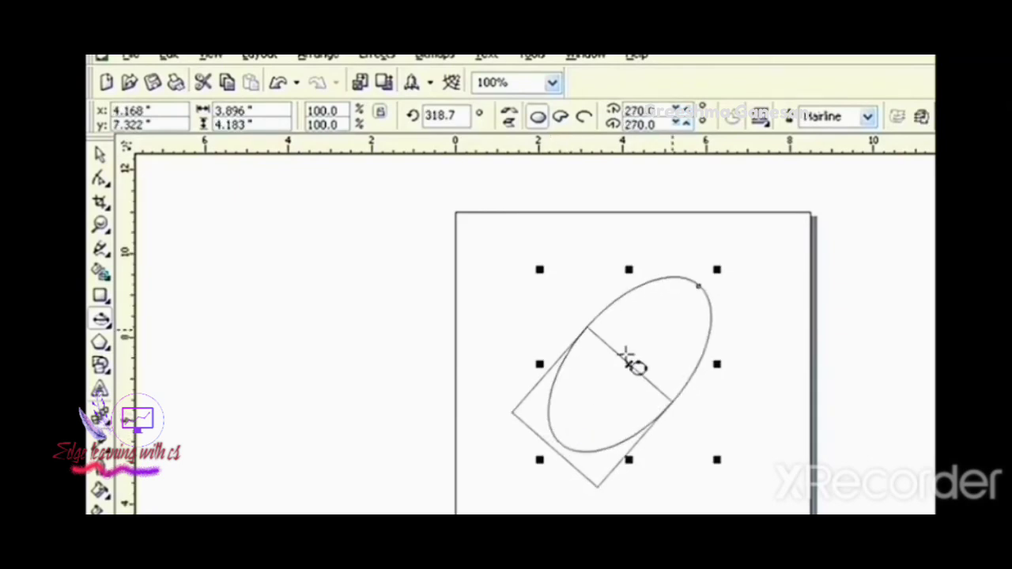
# Select the rotated square and the 3-point ellipse together and delete them.
pyautogui.click(100, 154)
pyautogui.click(360, 296)
pyautogui.moveTo(355, 245); pyautogui.dragTo(870, 506)
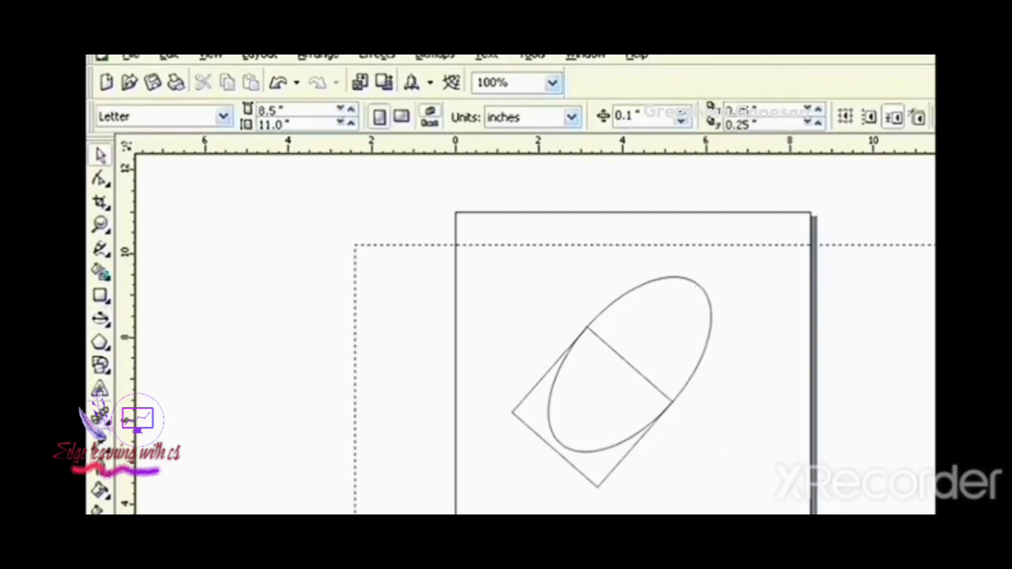
pyautogui.press('Delete')
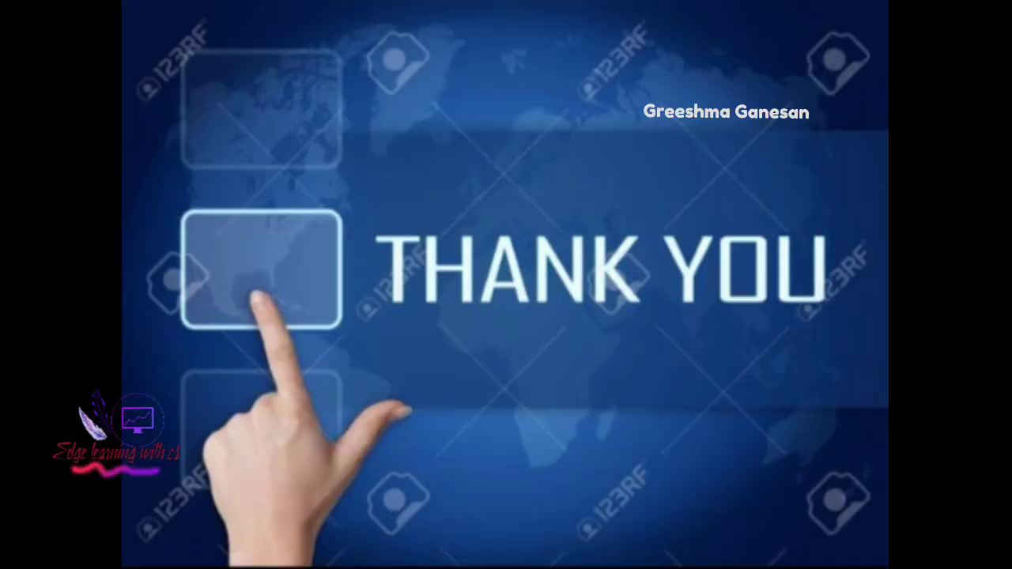